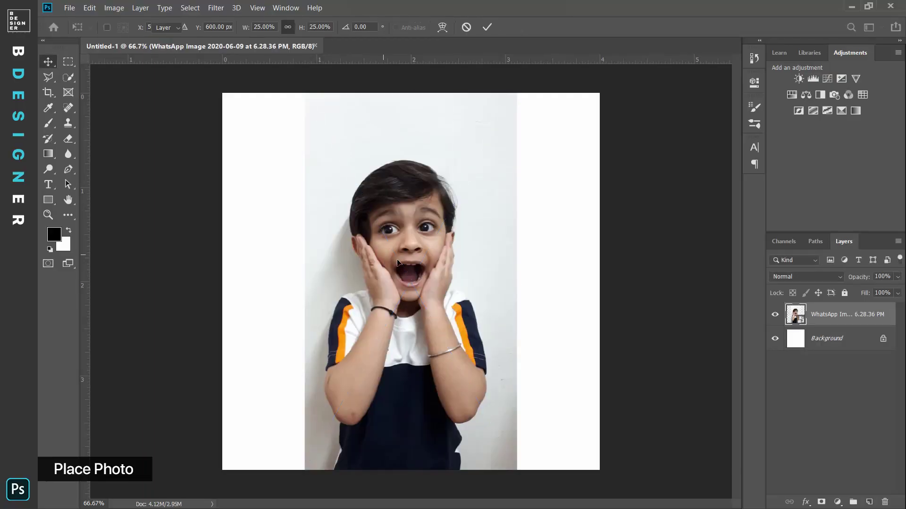
Step: Commit the placed photo, cut the boy out with Quick Selection, and delete the WhatsApp layer
key("Return")
key("w")
mouse_move(317, 137)
left_mouse_down()
mouse_move(488, 147)
mouse_move(501, 259)
left_mouse_up()
mouse_move(313, 299)
left_mouse_down()
mouse_move(307, 253)
mouse_move(295, 332)
left_mouse_up()
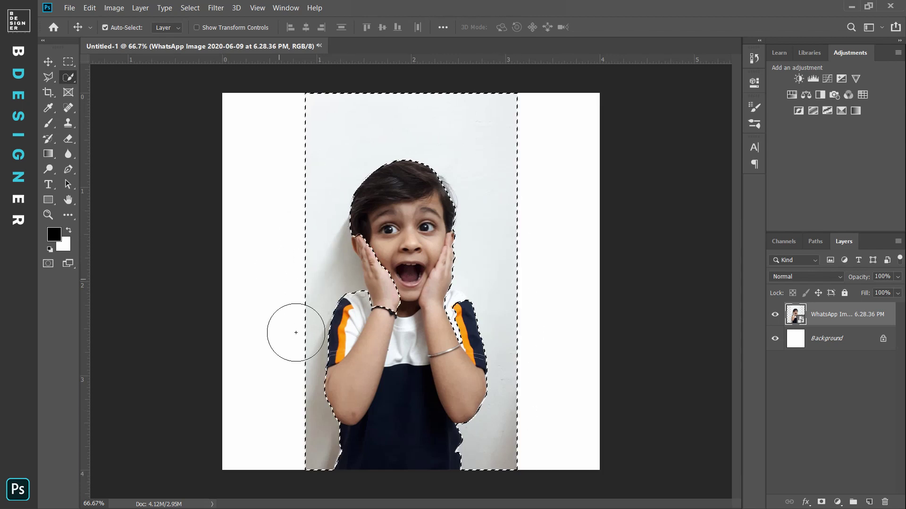
left_click(387, 246, "alt")
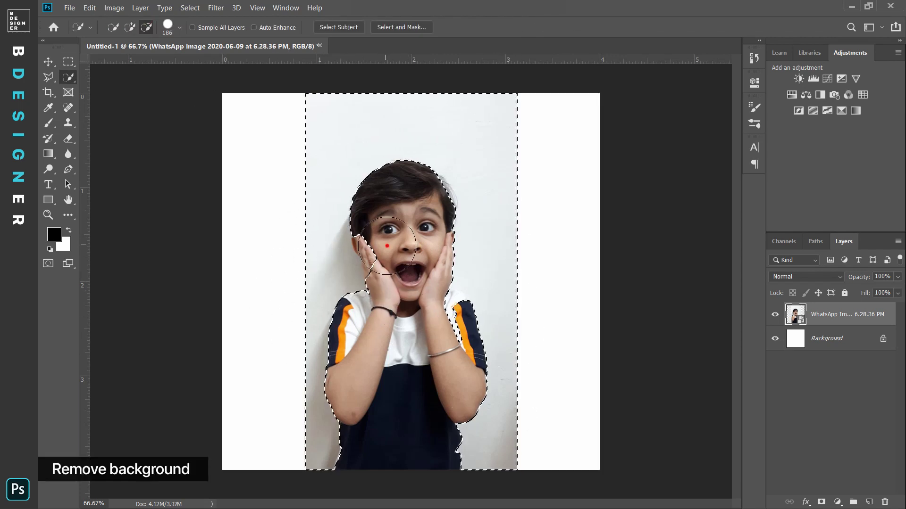
left_click(446, 326)
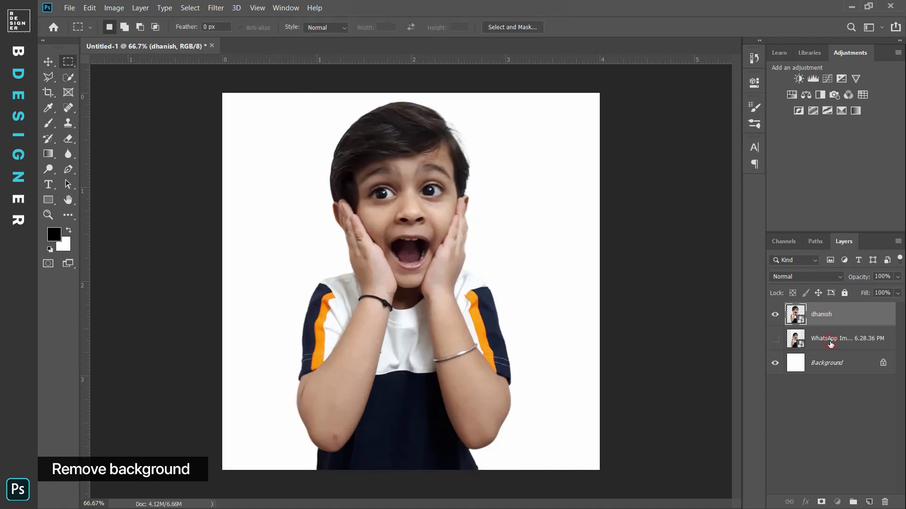
left_click(830, 342)
key("Delete")
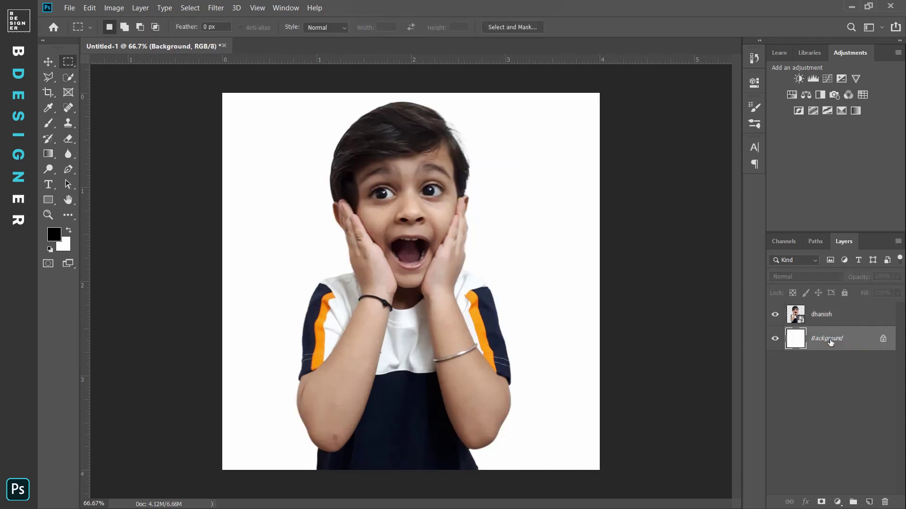
Step: Scale the cut-out boy layer down to 87.63%
left_click(847, 322)
key("ctrl+t")
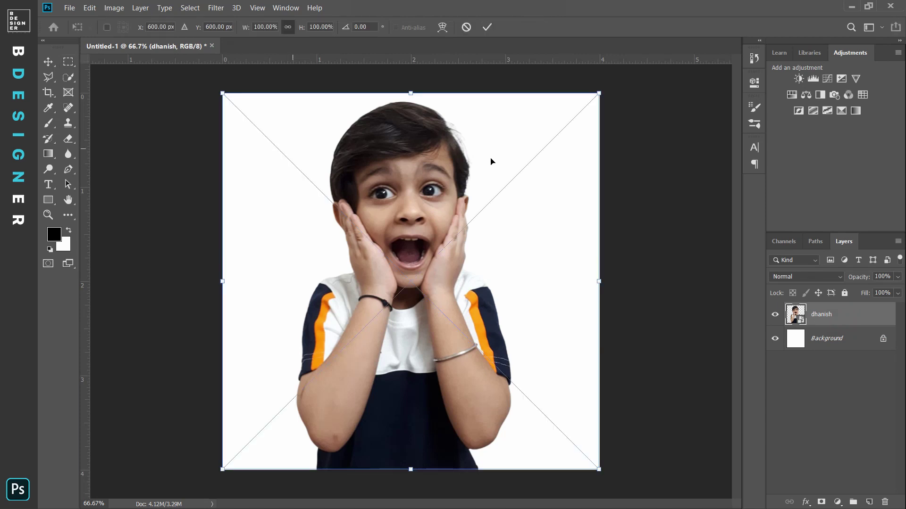
left_click_drag(599, 93, 576, 121)
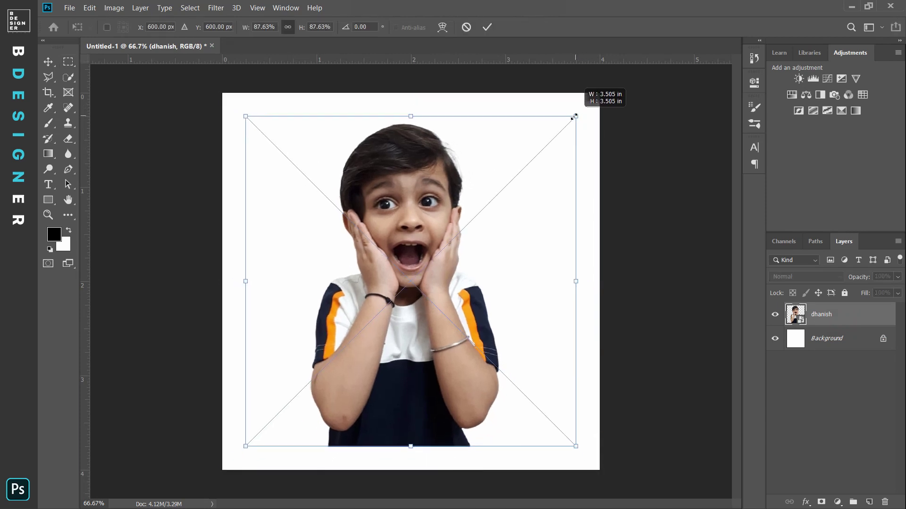
key("Return")
Step: Apply Shake Reduction with Smoothing set to 68.6
left_click(216, 8)
mouse_move(228, 198)
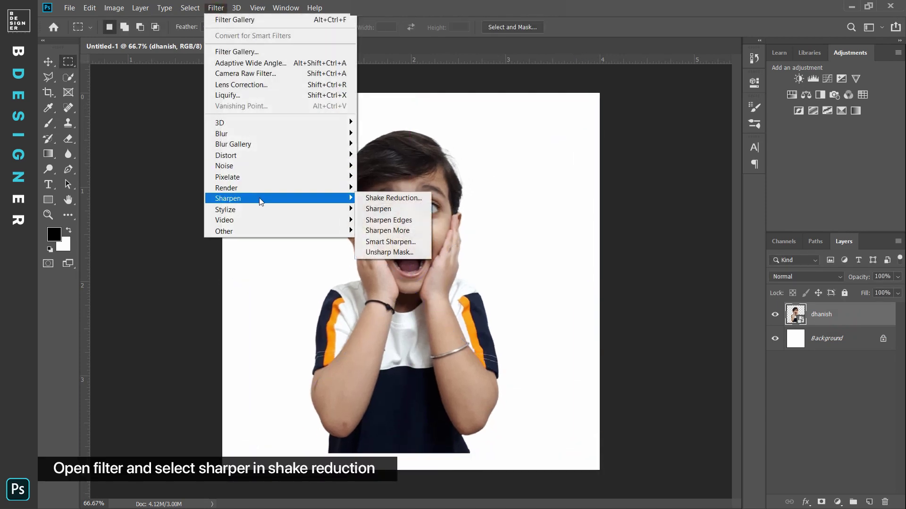
left_click(395, 208)
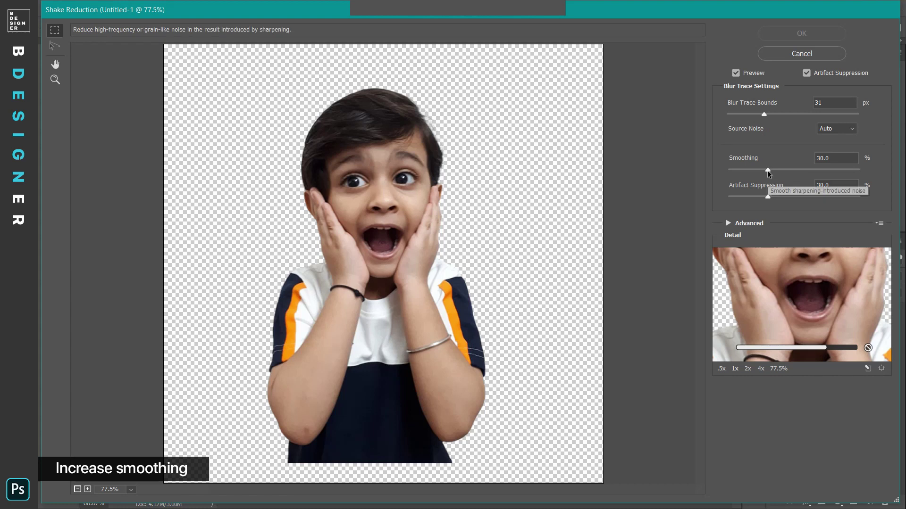
left_click_drag(768, 171, 791, 170)
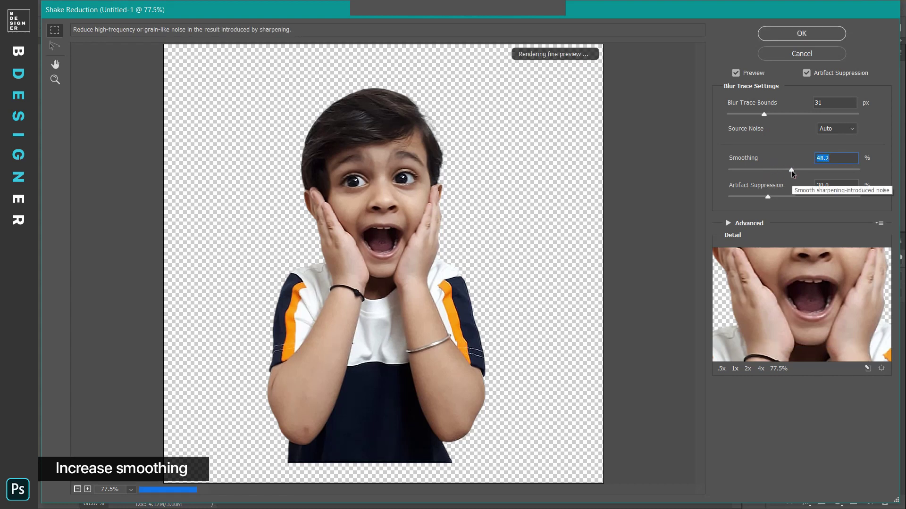
left_click_drag(791, 171, 853, 170)
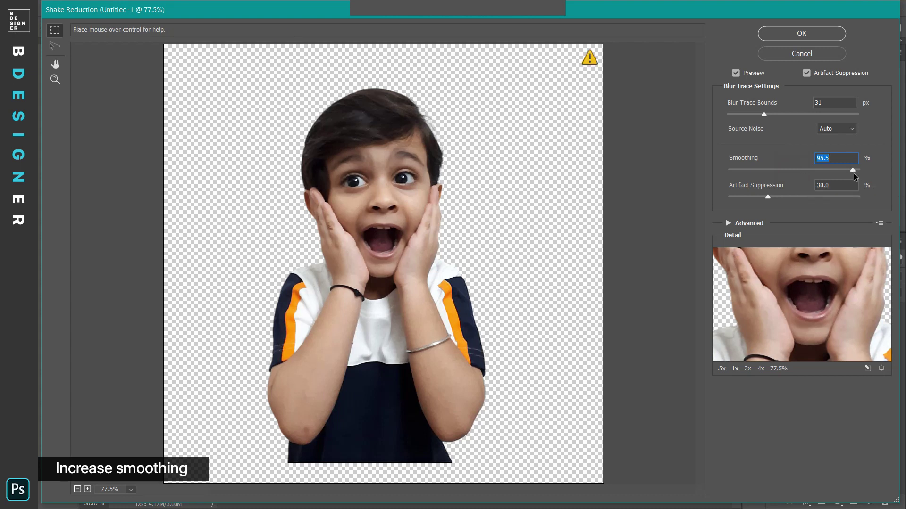
left_click_drag(852, 169, 819, 169)
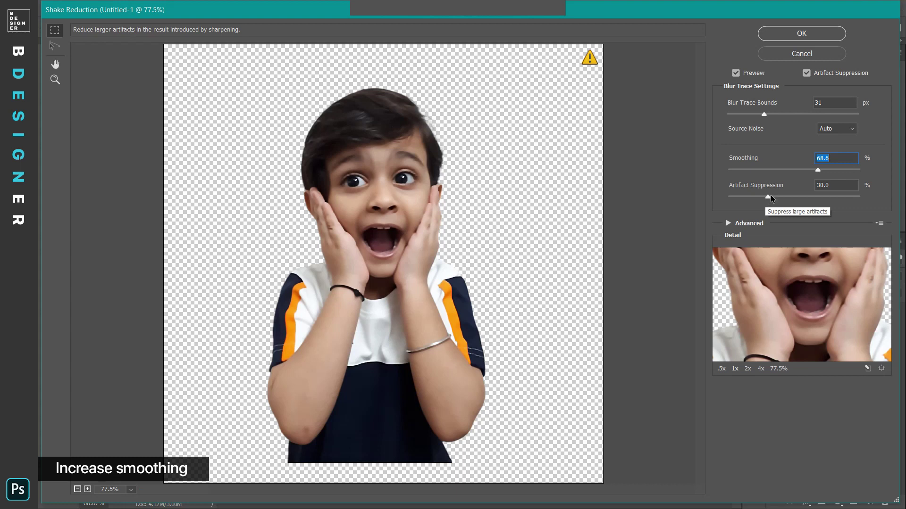
left_click(816, 33)
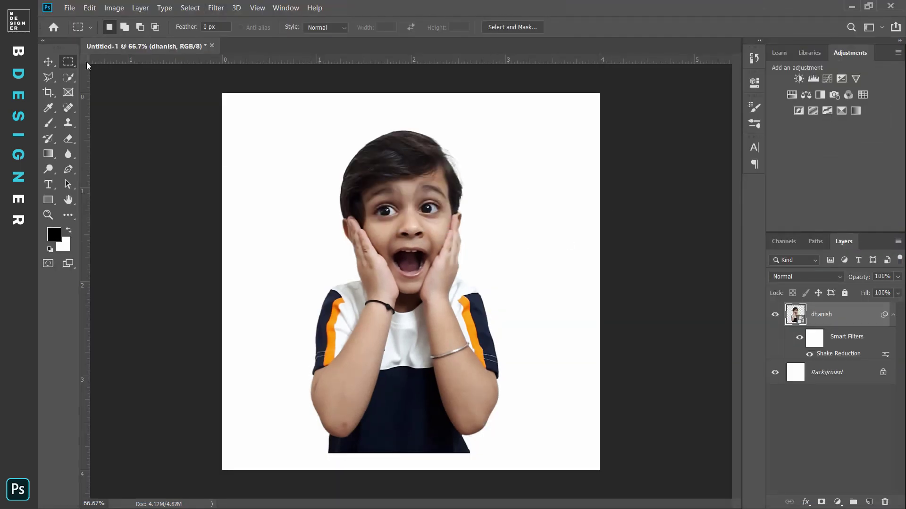
Step: In Camera Raw Basic, set Temperature -13, Exposure -0.60 and Clarity +15
left_click(215, 8)
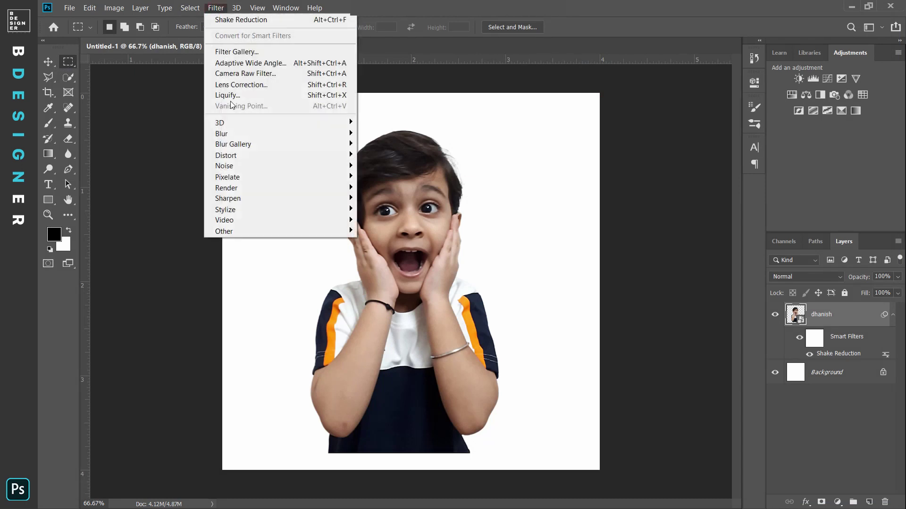
left_click(309, 92)
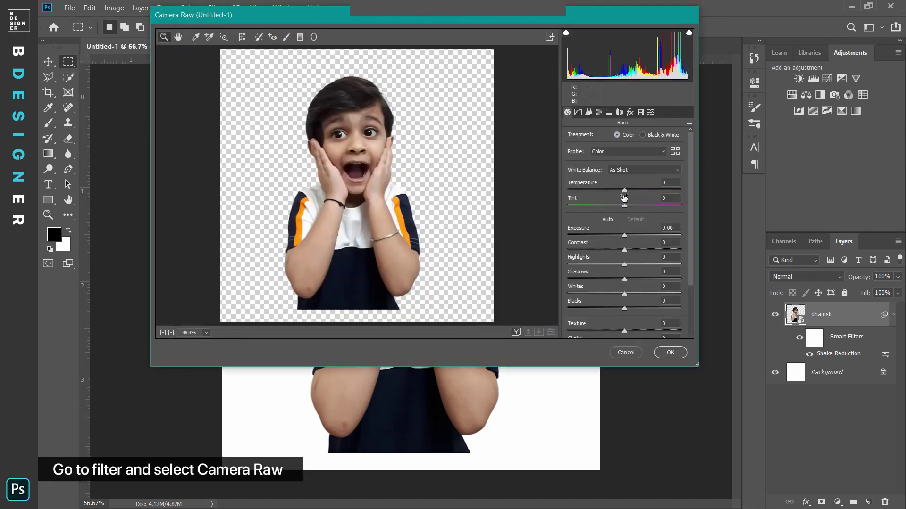
left_click_drag(624, 192, 616, 191)
mouse_move(624, 235)
left_mouse_down()
mouse_move(638, 251)
mouse_move(630, 265)
mouse_move(642, 265)
mouse_move(624, 279)
mouse_move(640, 294)
mouse_move(617, 309)
mouse_move(632, 300)
left_mouse_up()
Step: Shift HSL hues to Oranges -16, Aquas +18, Blues -43 and apply the filter
scroll(630, 326, "down", 2)
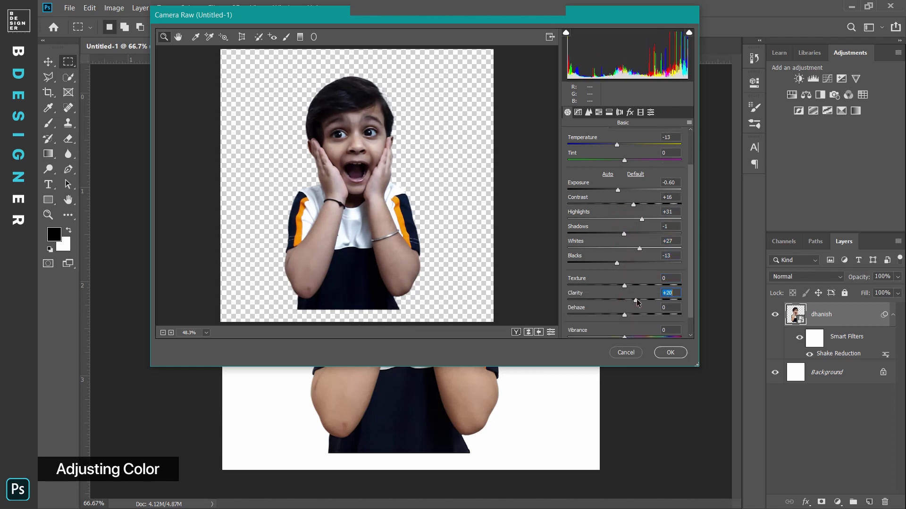
left_click(598, 112)
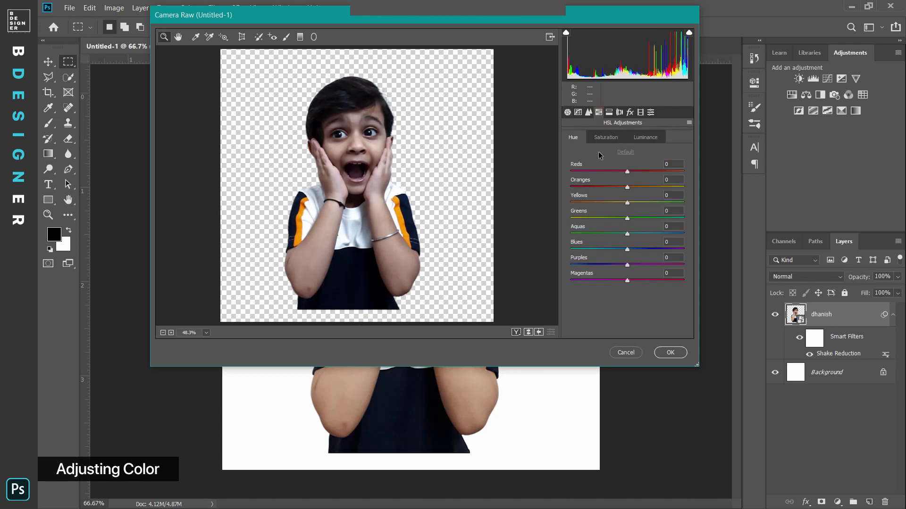
left_click_drag(627, 187, 621, 187)
left_click(627, 234)
mouse_move(627, 234)
left_mouse_down()
mouse_move(637, 234)
mouse_move(602, 250)
left_mouse_up()
left_click_drag(621, 187, 618, 187)
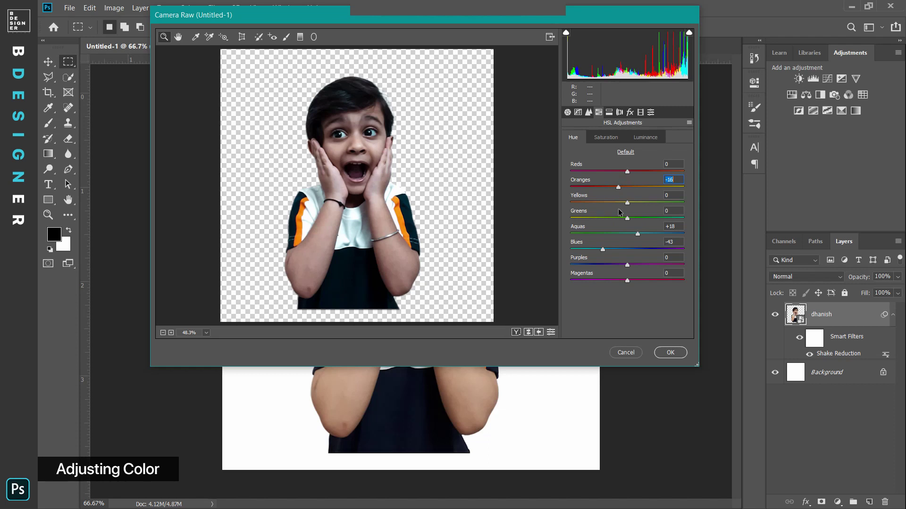
left_click(569, 112)
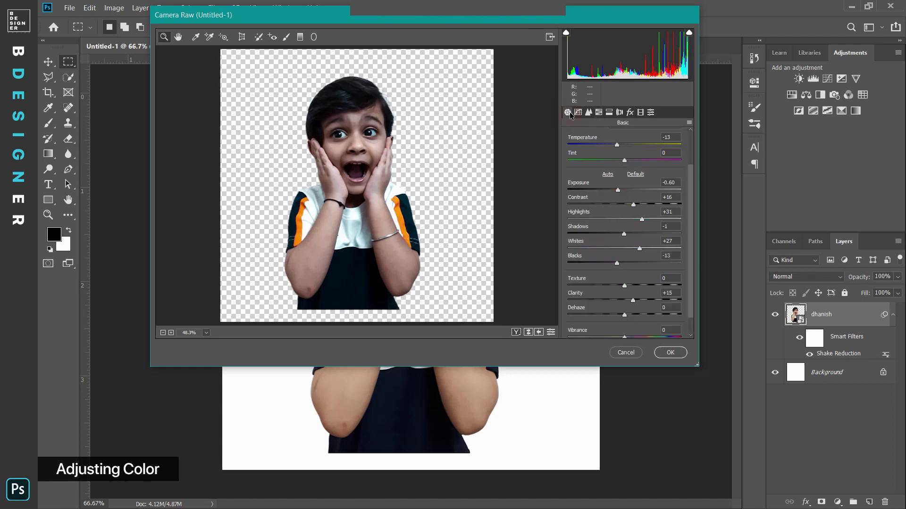
left_click(670, 353)
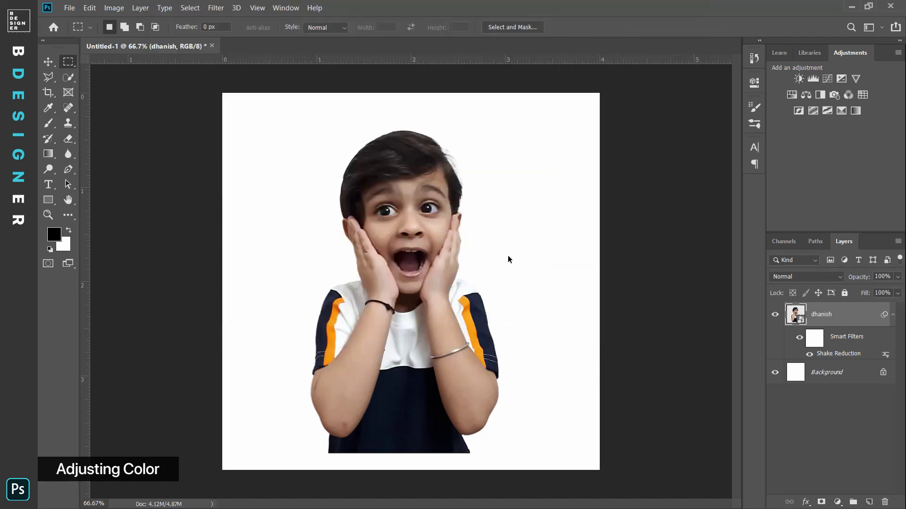
Step: Turn on a Stroke layer style for the dhanish cut-out, sized 35 px
left_click(862, 317)
double_click(862, 318)
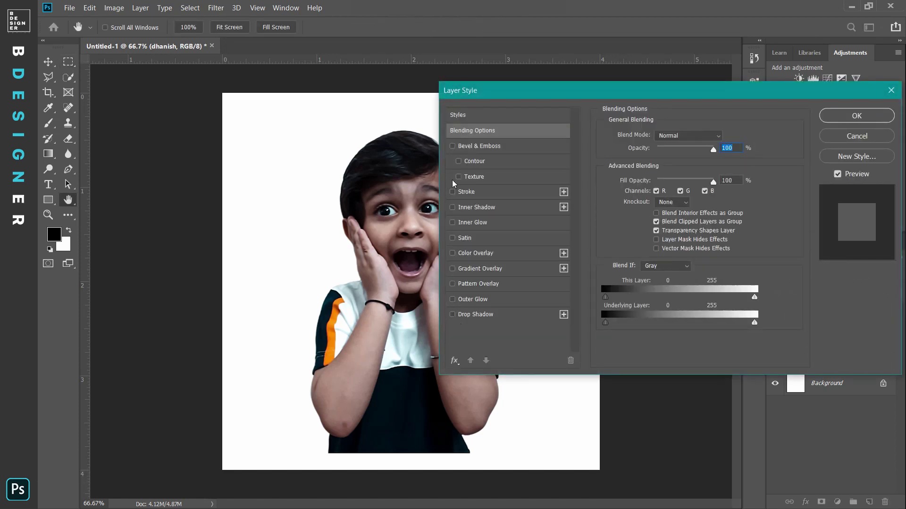
left_click(496, 195)
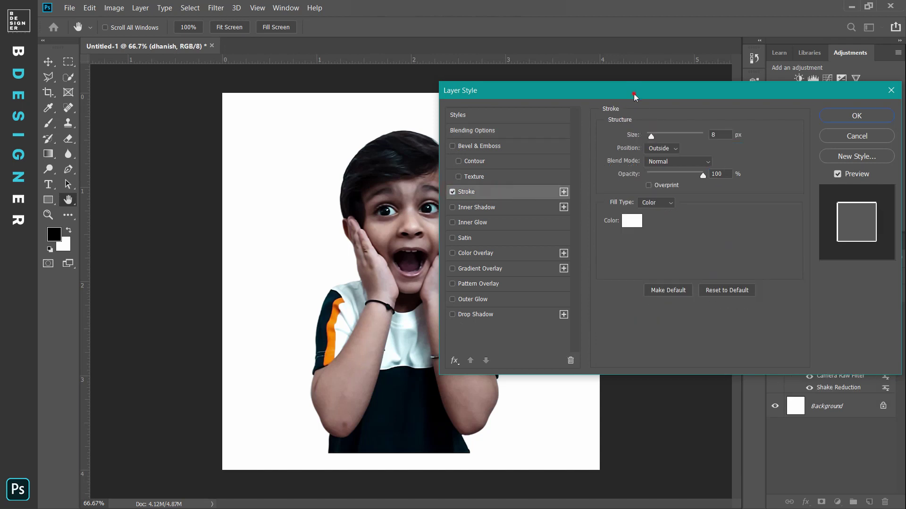
left_click_drag(634, 97, 669, 85)
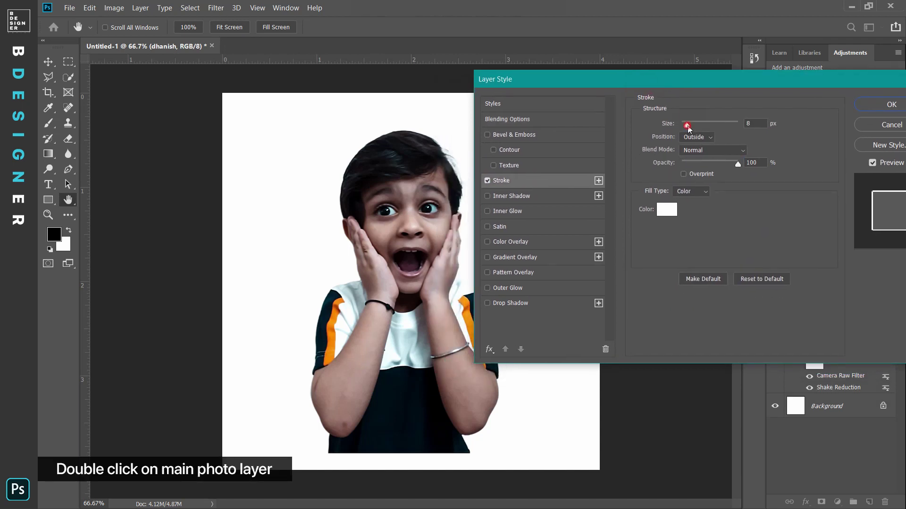
left_click_drag(688, 125, 692, 125)
Step: Set the stroke colour to a light grey sampled from the photo, with 30 px size
left_click(666, 209)
left_click(590, 316)
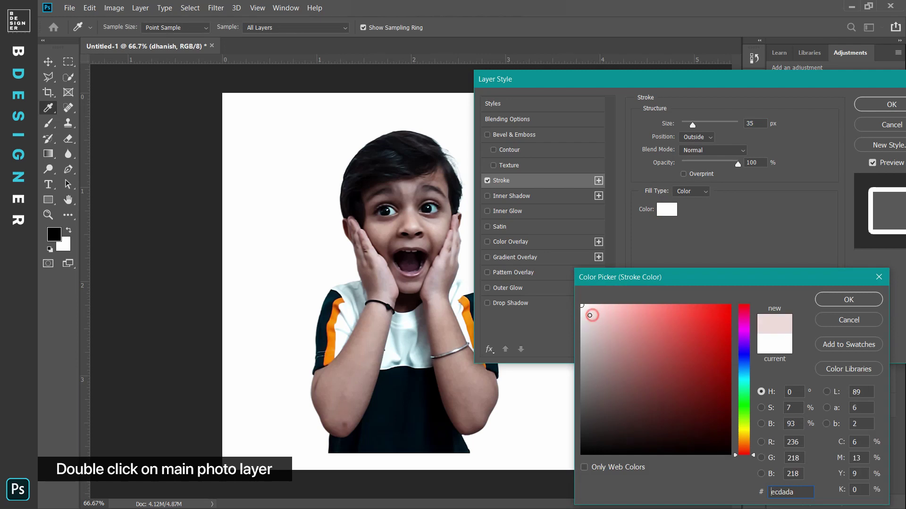
left_click(411, 317)
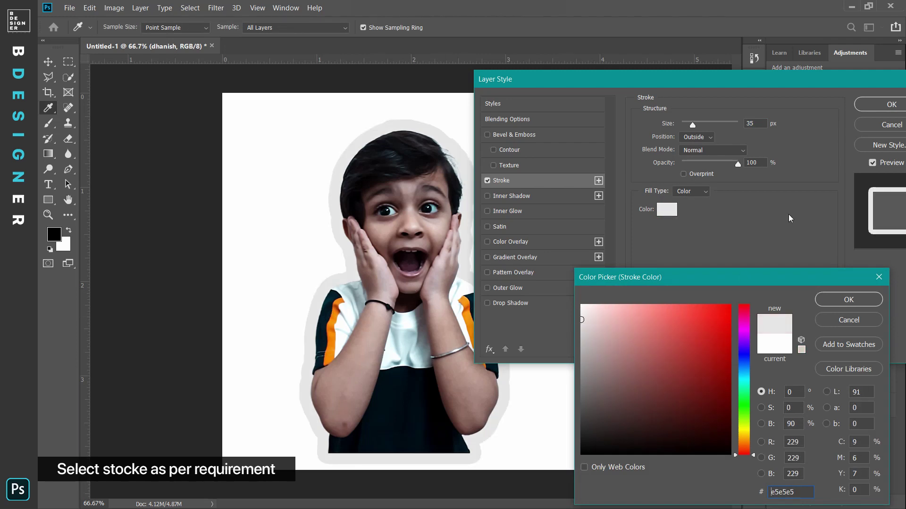
left_click(835, 300)
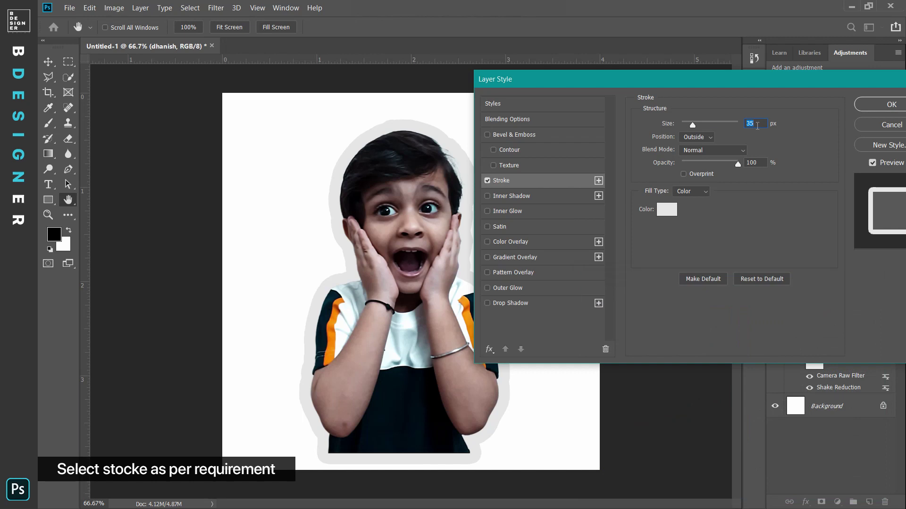
scroll(757, 126, "down", 3)
scroll(757, 125, "down", 2)
left_click(881, 104)
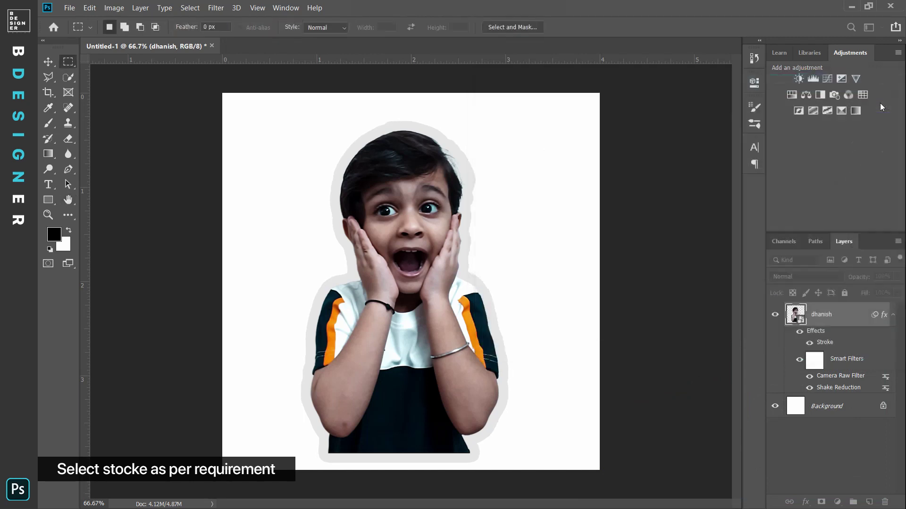
Step: Add a new layer above Background and fill it with black
left_click(830, 406)
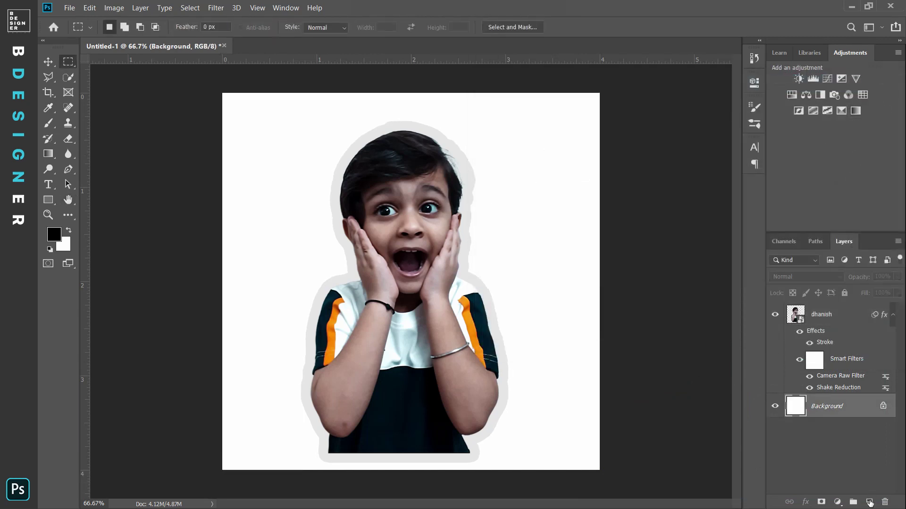
left_click(869, 502)
key("alt+BackSpace")
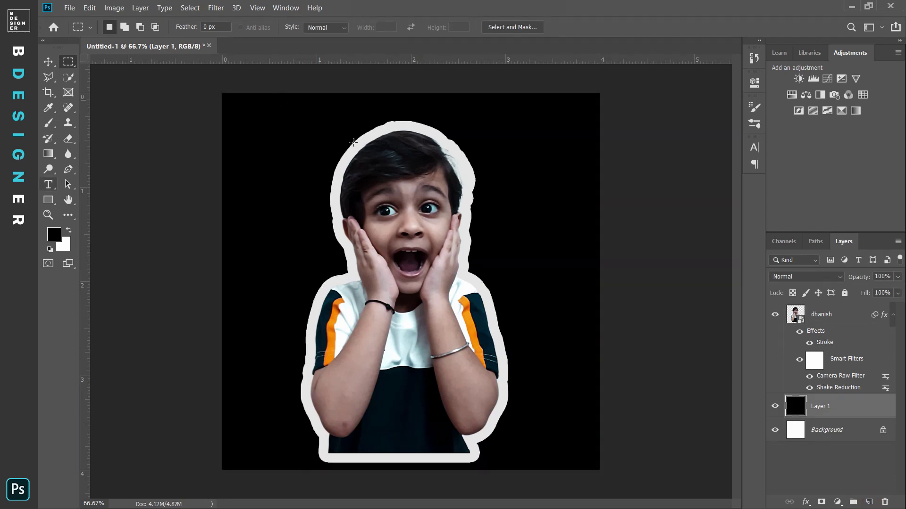
Step: Review the dhanish layer's stroke settings and keep them unchanged
left_click(829, 343)
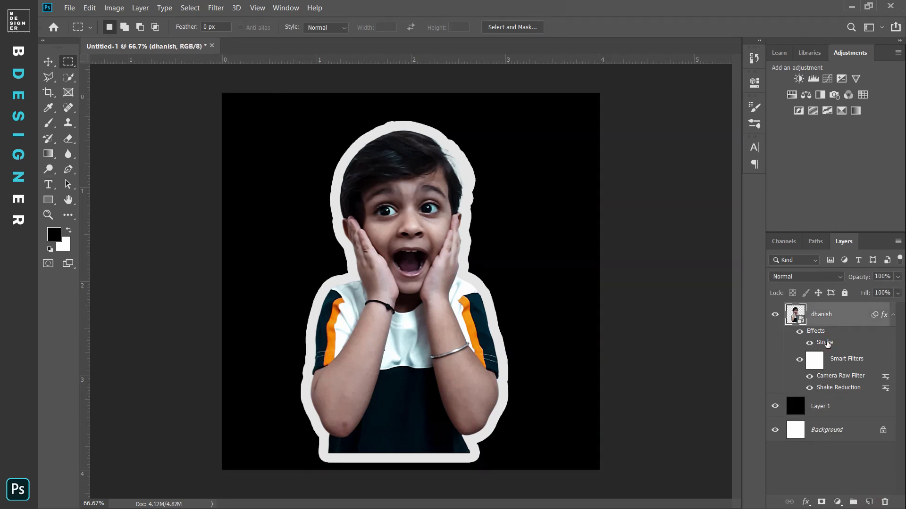
double_click(825, 343)
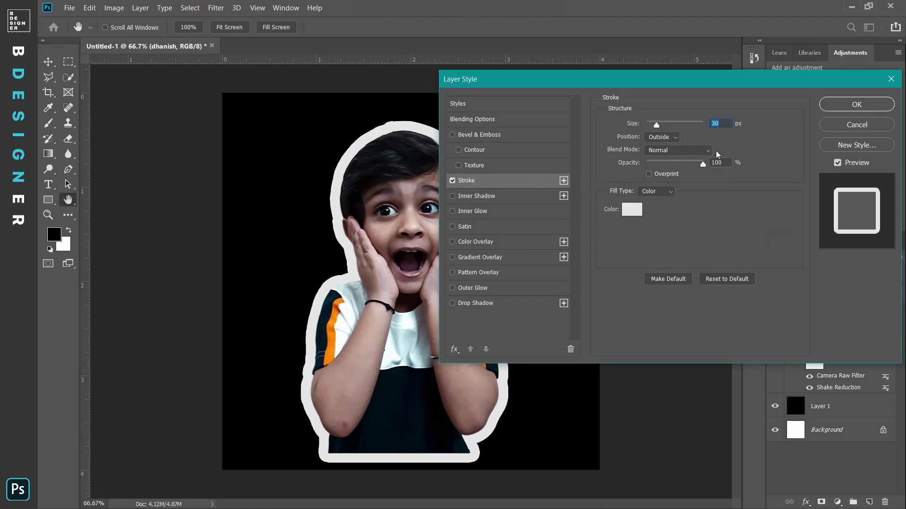
key("Return")
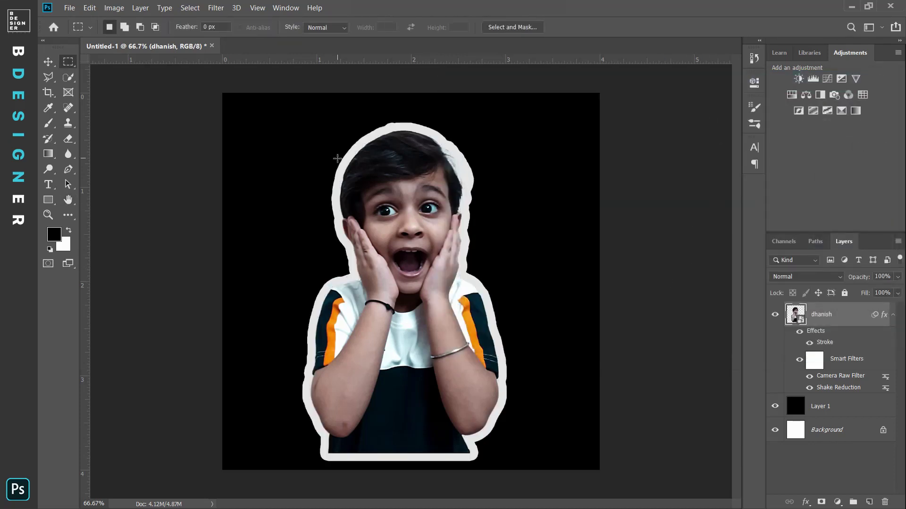
Step: Reposition the boy sticker toward the centre of the canvas
key("v")
left_click_drag(389, 270, 372, 246)
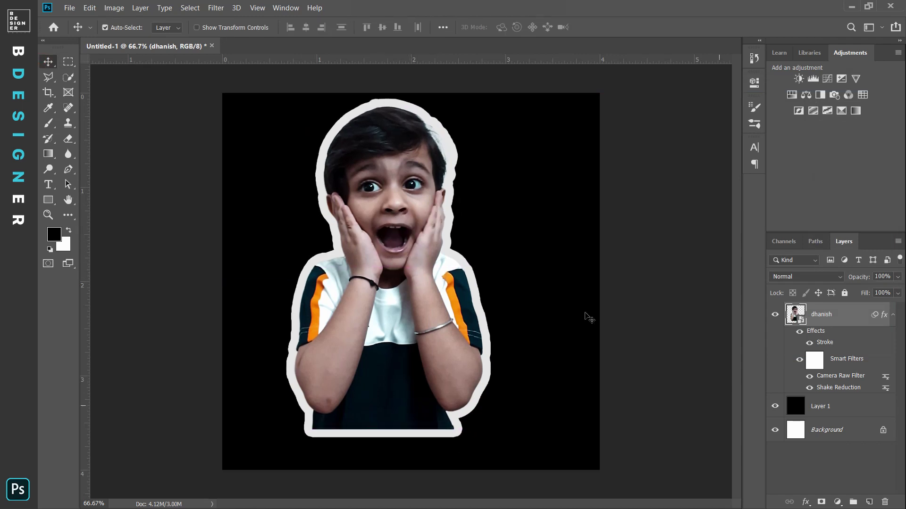
left_click_drag(400, 238, 423, 251)
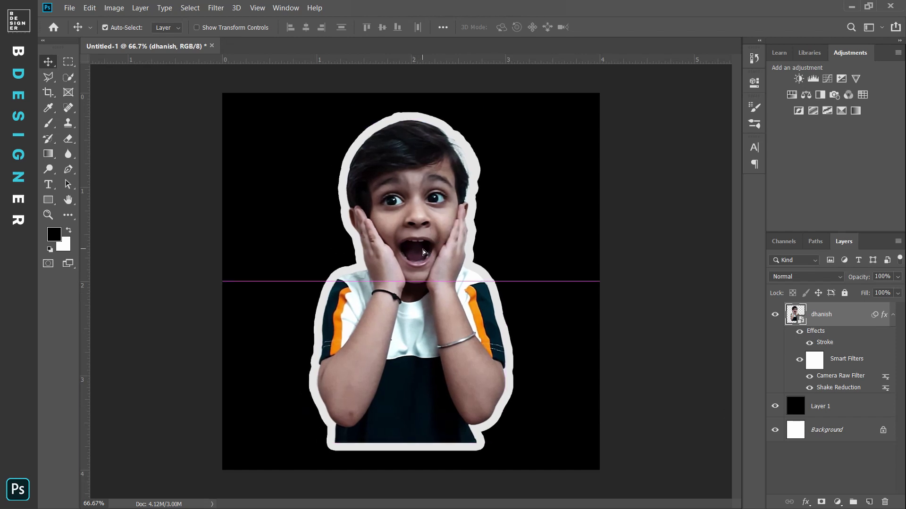
Step: Replace black Layer 1 with a new filled layer placed beneath dhanish
left_click(799, 408)
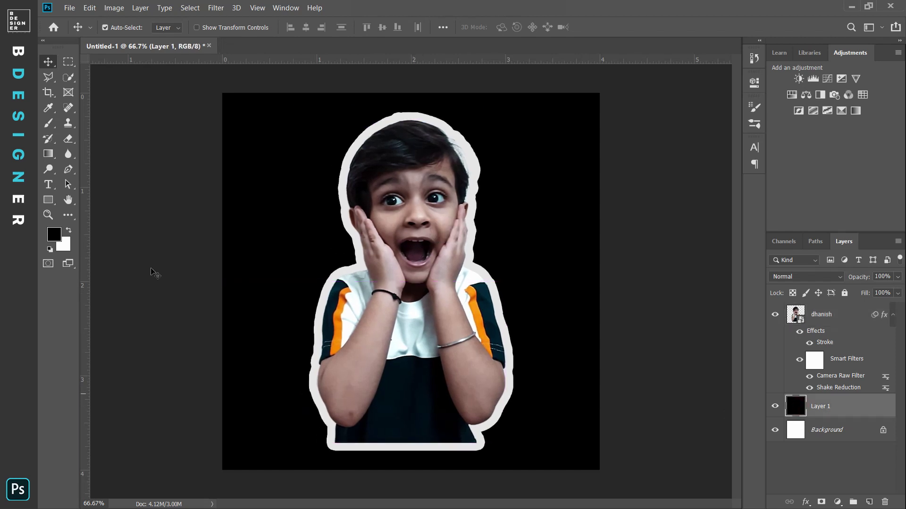
double_click(795, 406)
left_click(849, 320)
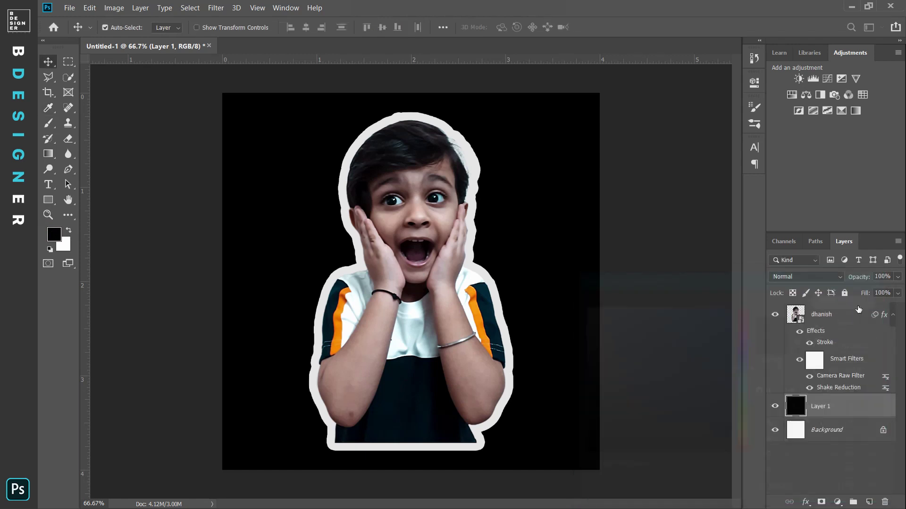
key("Delete")
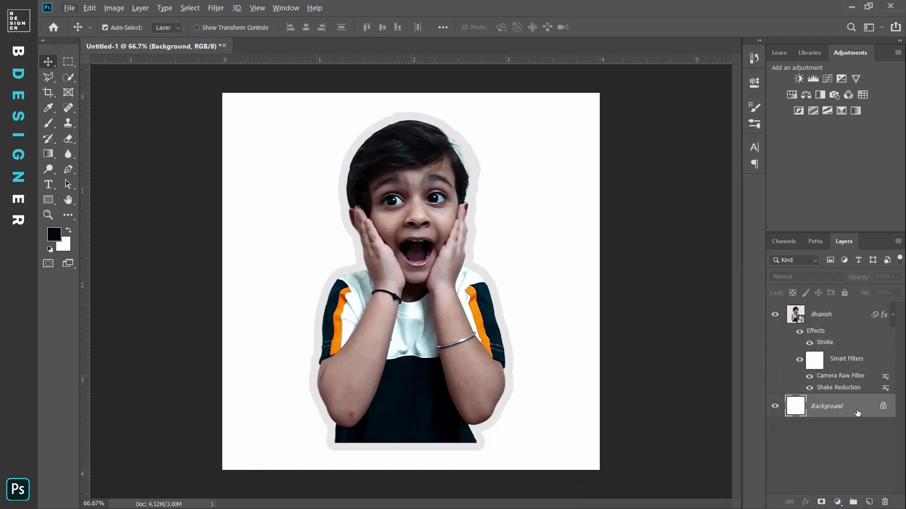
left_click(869, 502)
key("alt+BackSpace")
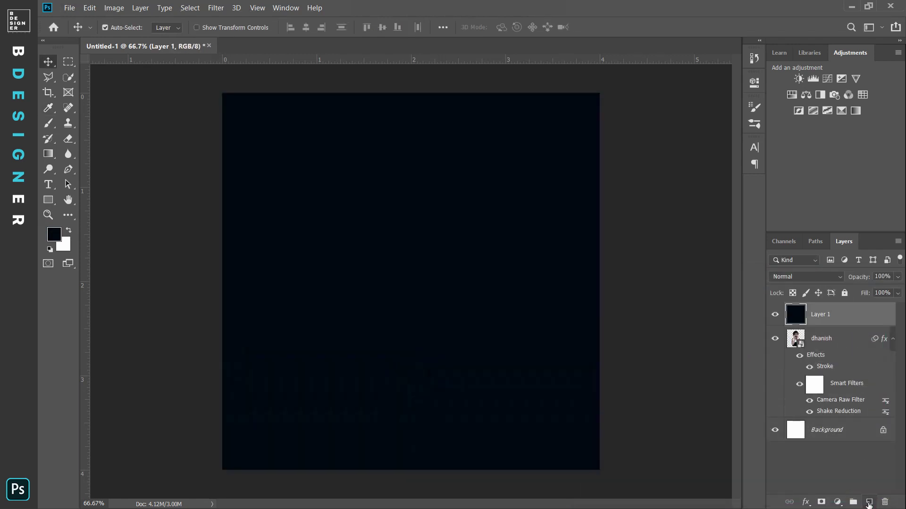
left_click_drag(865, 315, 845, 419)
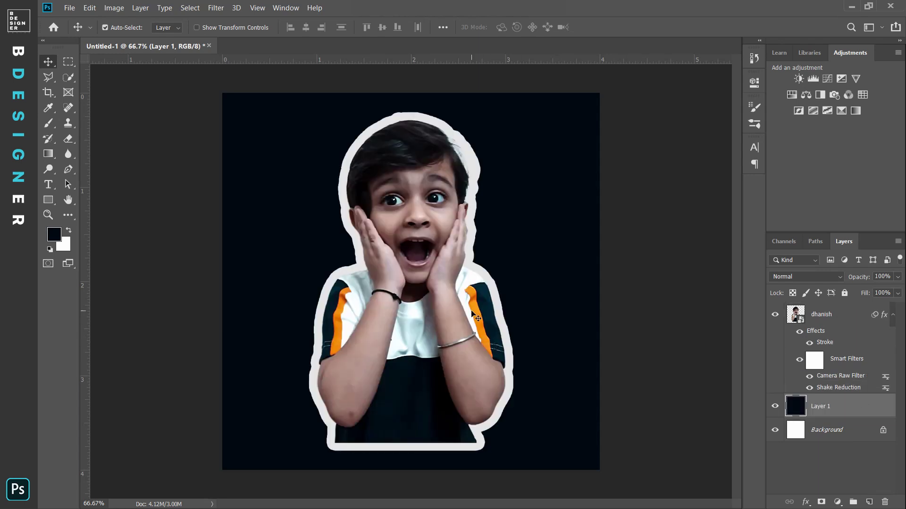
Step: Fill the backdrop layer with orange #f19613
left_click(53, 235)
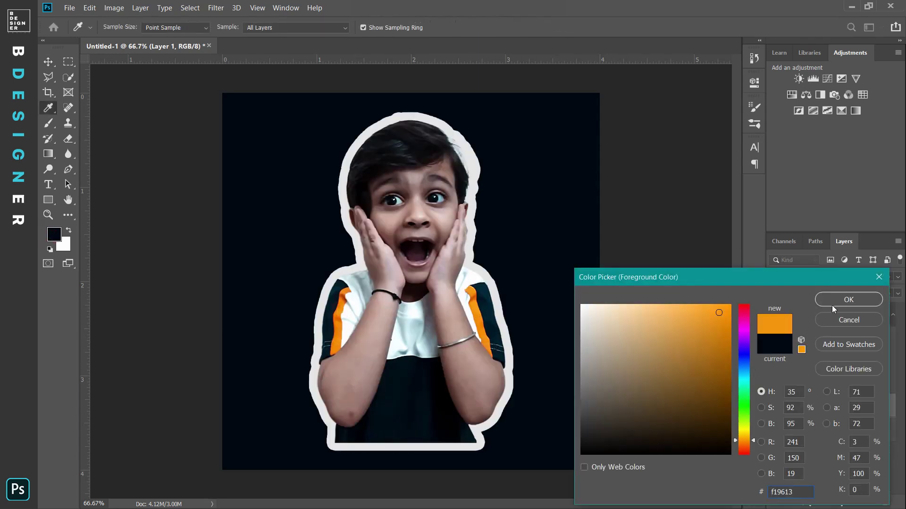
left_click(837, 302)
key("alt+BackSpace")
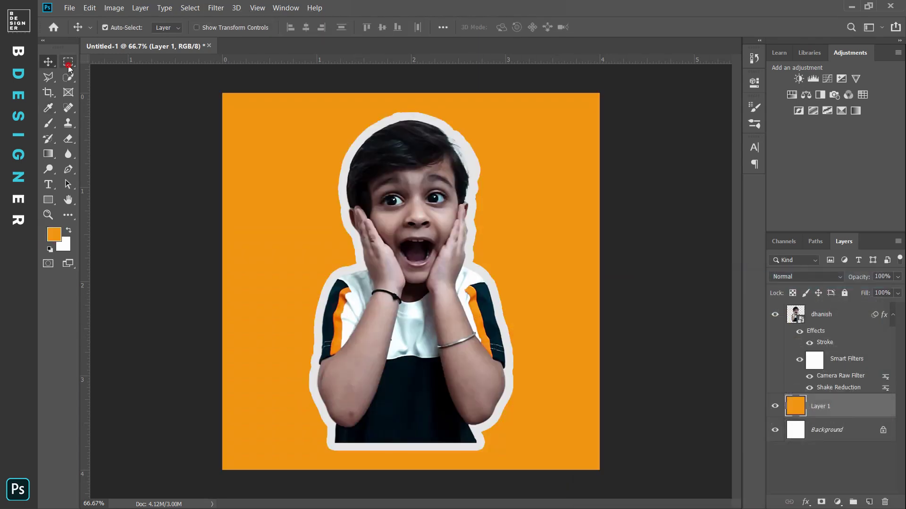
left_click(68, 62)
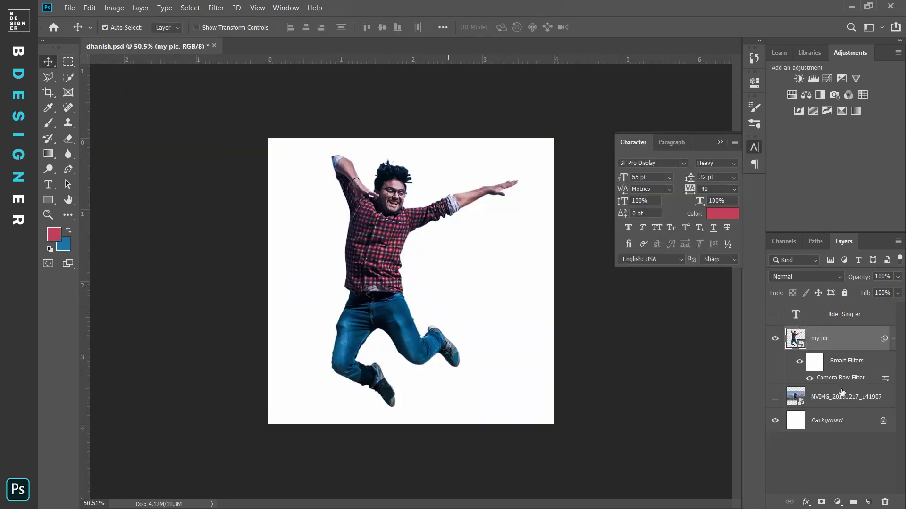
Step: Scale the jumping man photo to about 82% and shift it about 55 px left
key("ctrl+t")
left_click(509, 210)
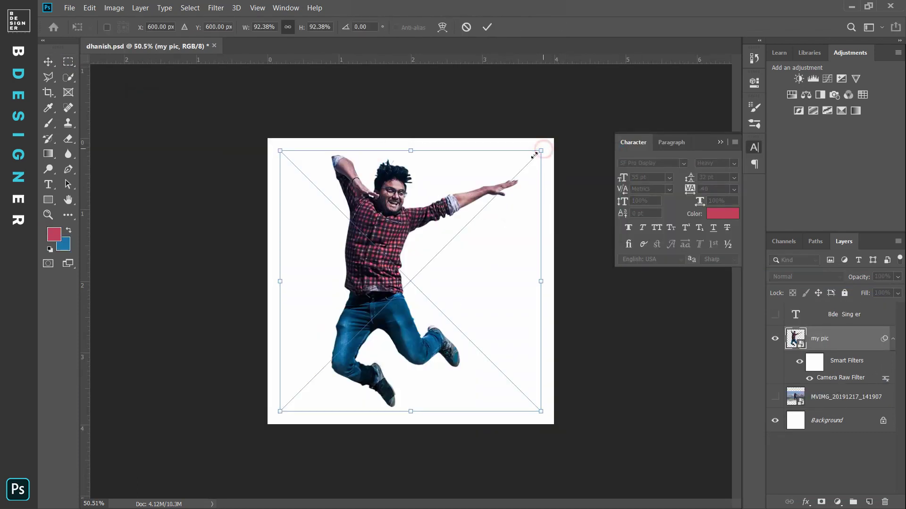
left_click_drag(553, 139, 529, 165)
left_click_drag(400, 247, 375, 247)
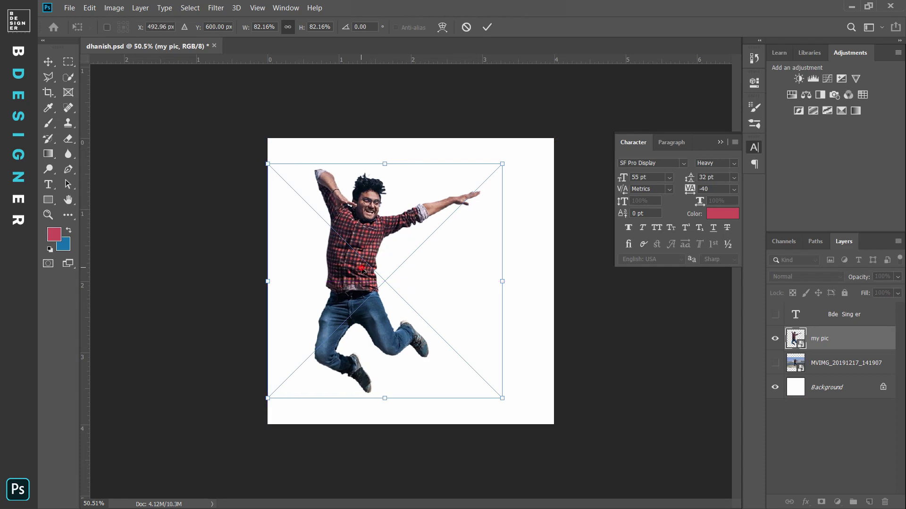
key("Return")
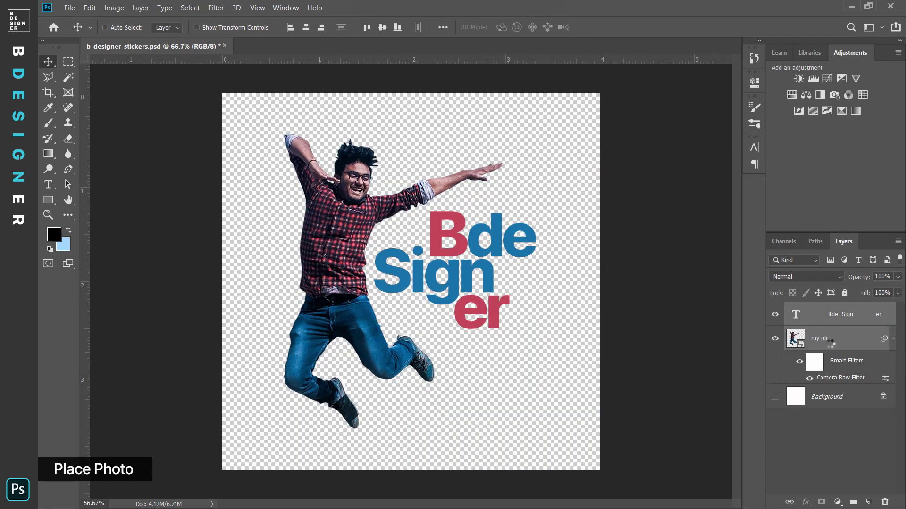
Step: Duplicate photo and title, group the originals, and give the copy a 7-level Cutout filter
key("ctrl+j")
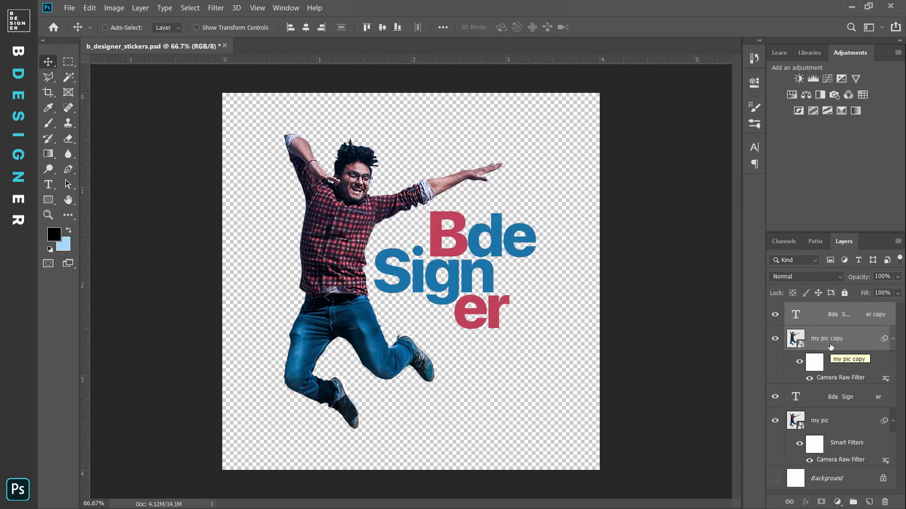
key("ctrl+e")
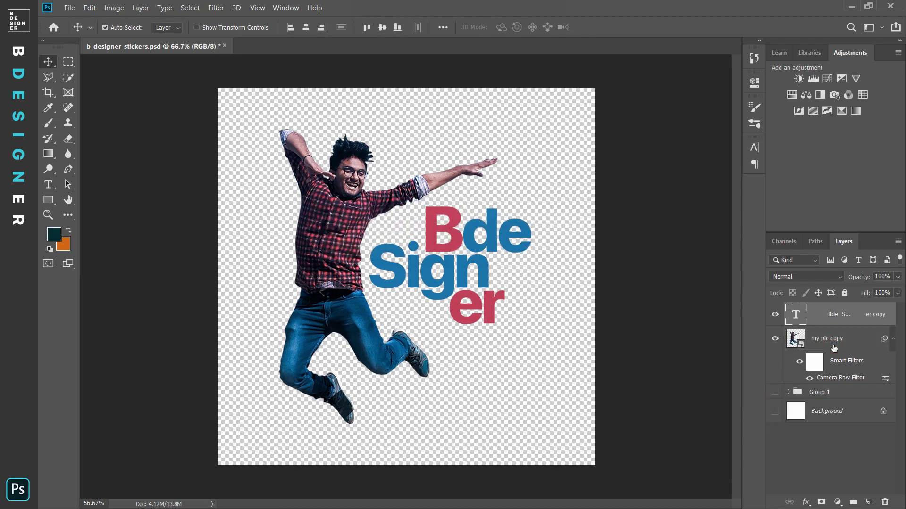
left_click(216, 8)
left_click(245, 53)
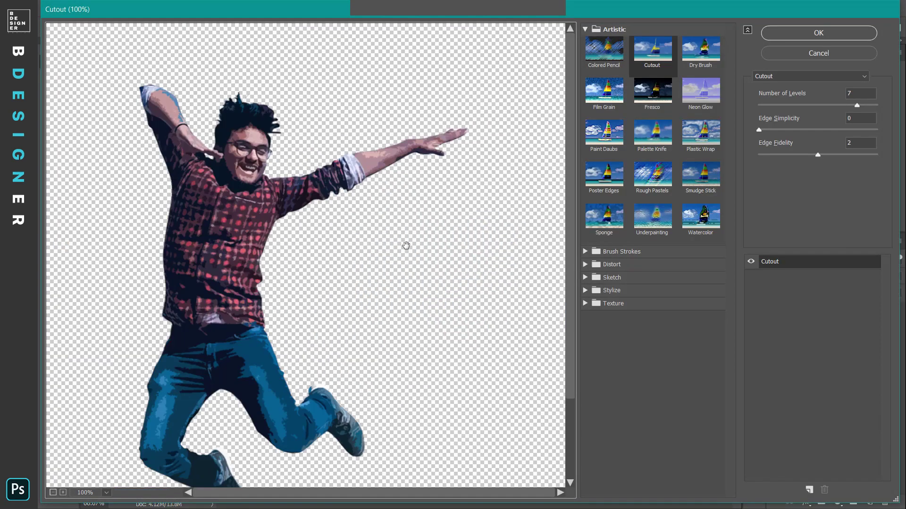
left_click_drag(856, 106, 862, 106)
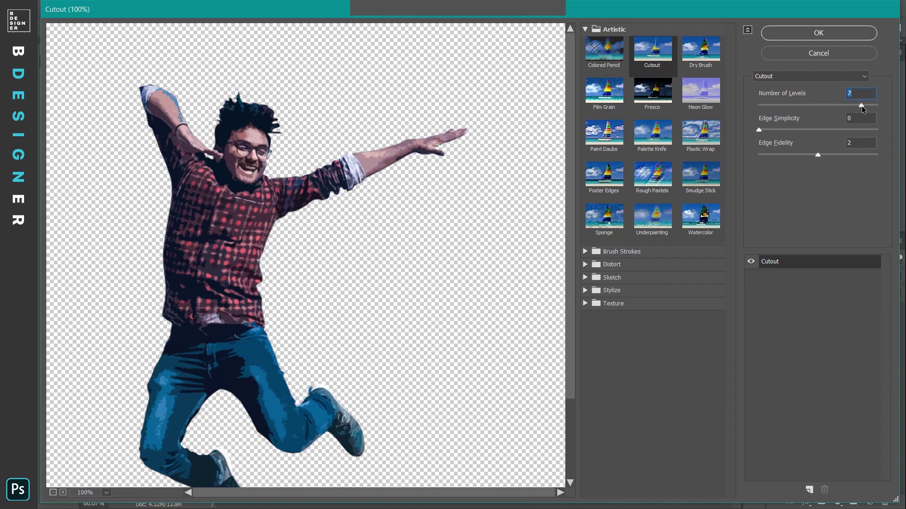
left_click(799, 34)
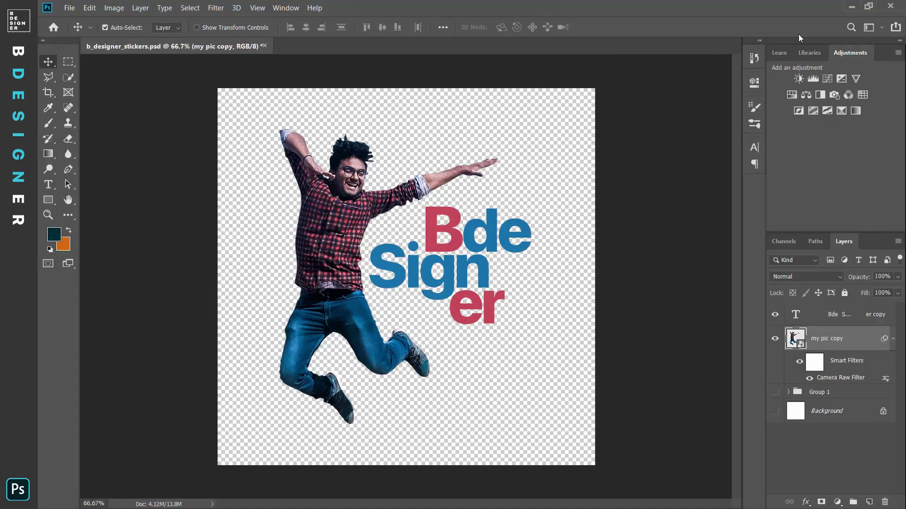
left_click(840, 316)
Step: Merge the title and photo copies into one layer named 'main'
key("ctrl+e")
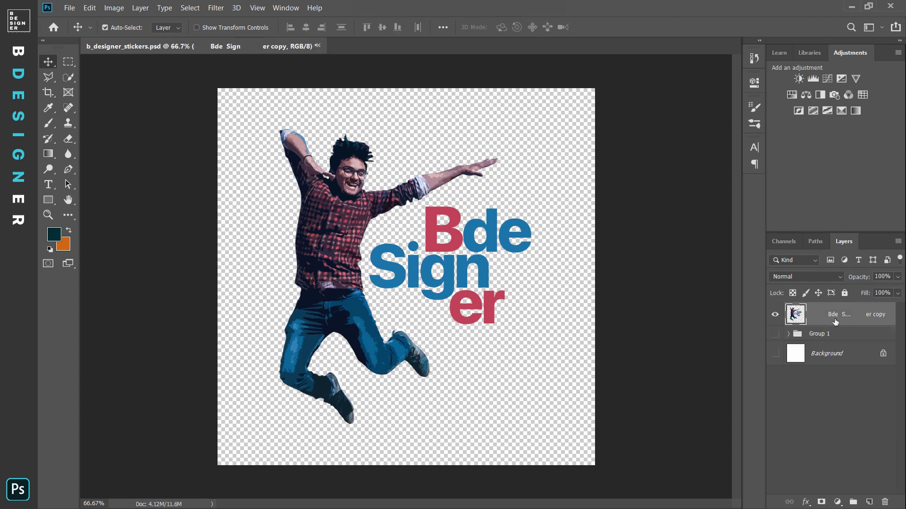
double_click(840, 314)
type("main")
key("Return")
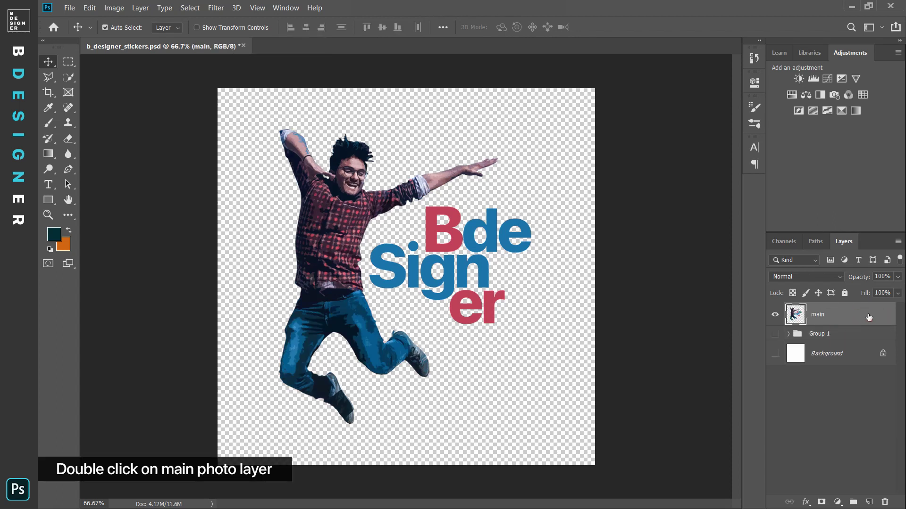
key("h")
Step: Give the main layer a stroke and a drop shadow
double_click(854, 314)
left_click(481, 127)
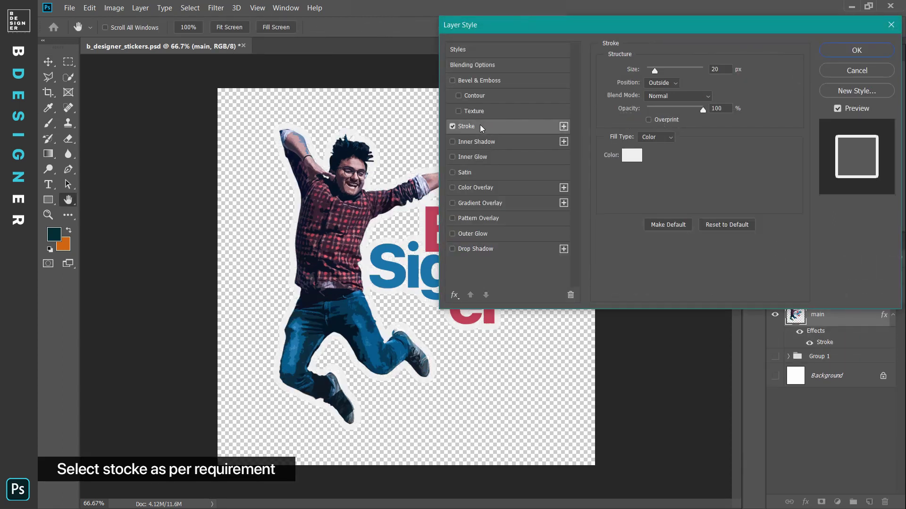
left_click(494, 251)
left_click(867, 52)
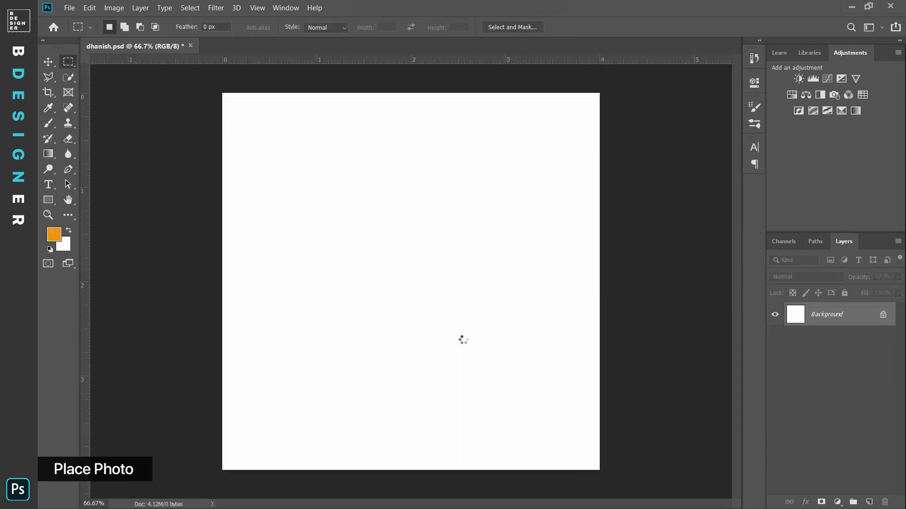
Step: Place the megh pic cut-out into dhanish.psd at about 94% scale, centred on the canvas
key("Return")
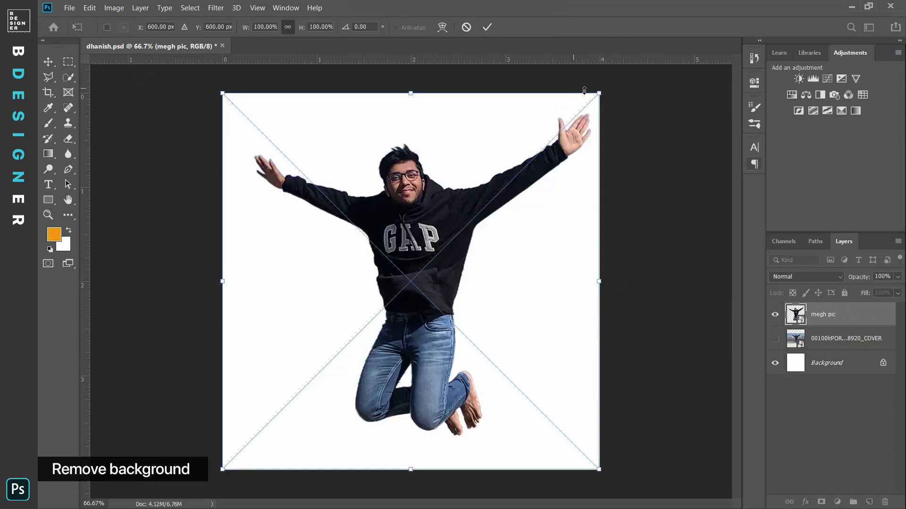
left_click_drag(597, 98, 573, 117)
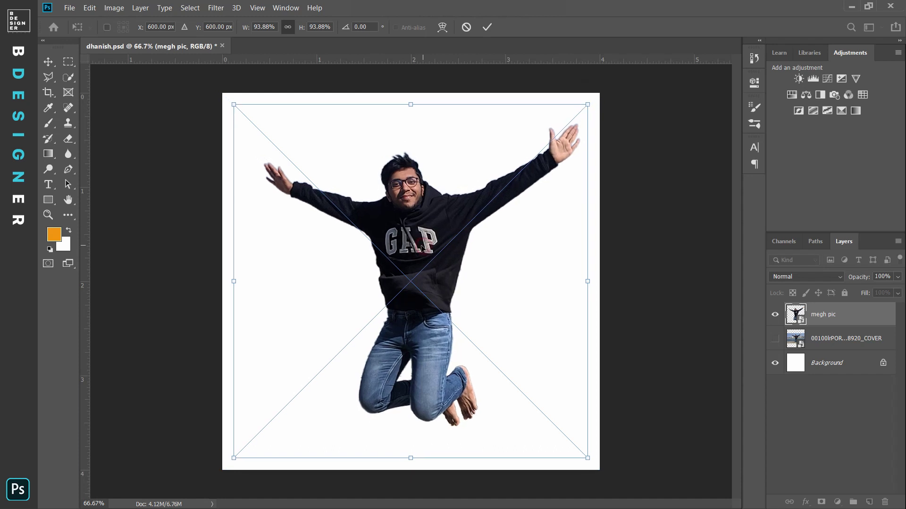
left_click_drag(422, 246, 414, 248)
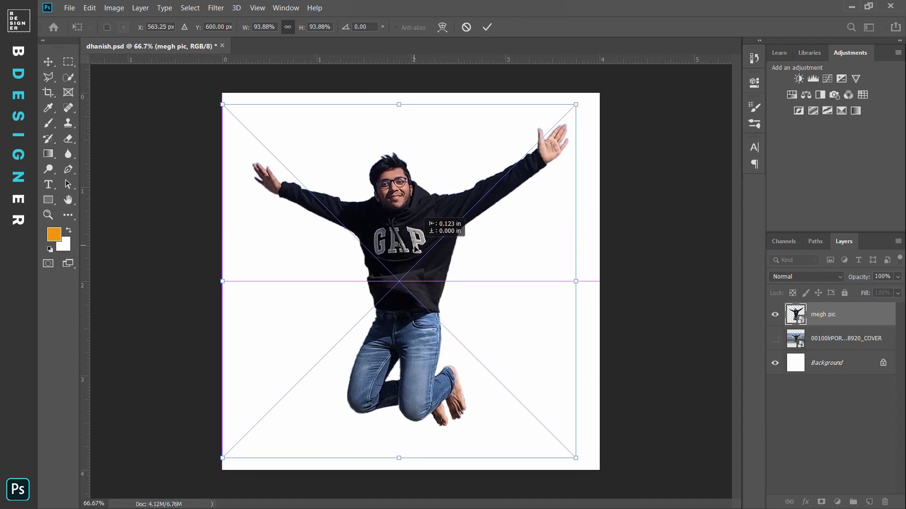
key("Return")
key("v")
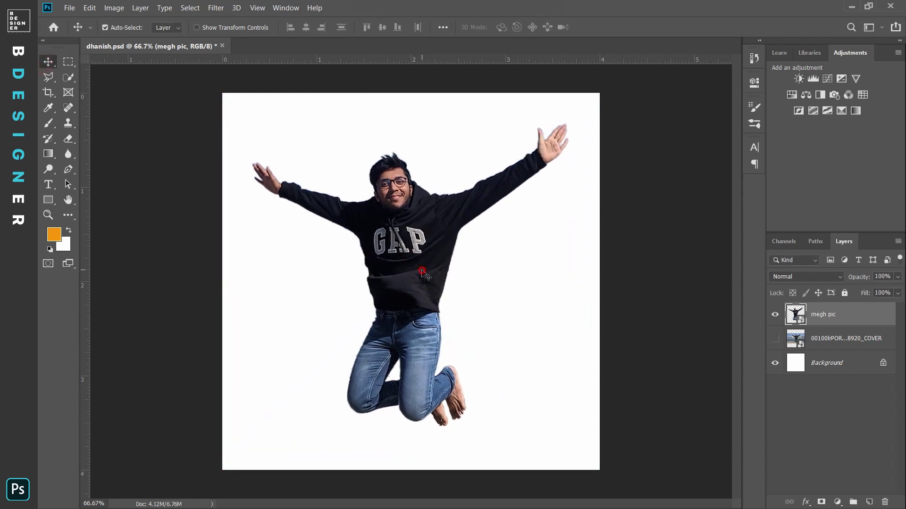
left_click_drag(424, 273, 426, 274)
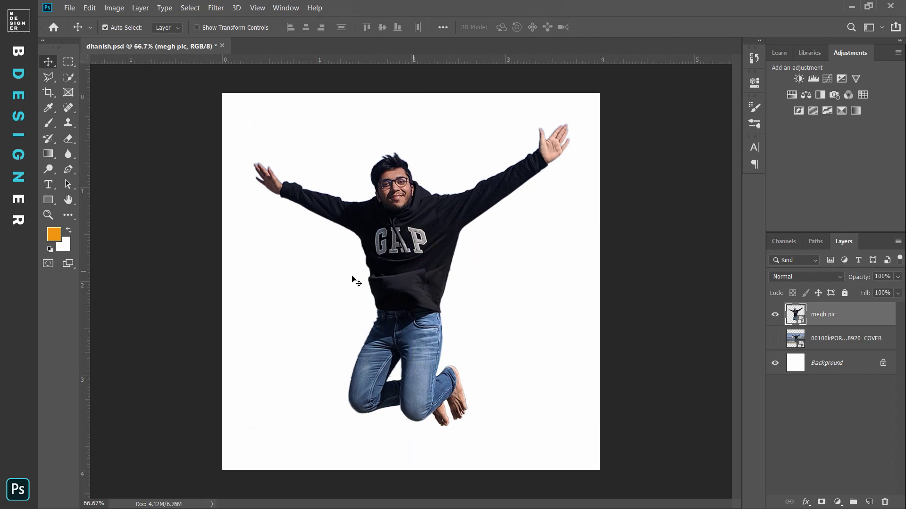
left_click(221, 8)
left_click(246, 87)
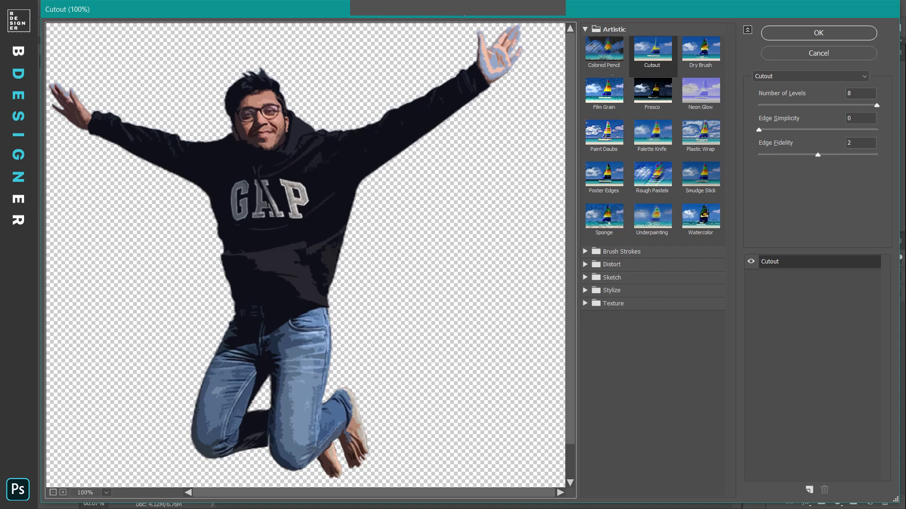
Step: Apply the Cutout filter to the photo with 7 levels, edge simplicity 0 and edge fidelity 2
mouse_move(782, 130)
left_mouse_down()
mouse_move(817, 137)
mouse_move(744, 140)
left_mouse_up()
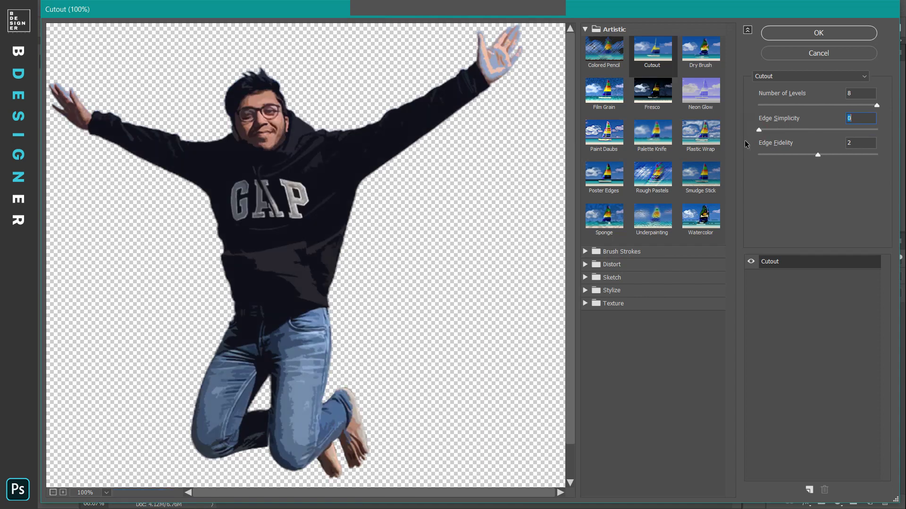
left_click_drag(876, 105, 745, 115)
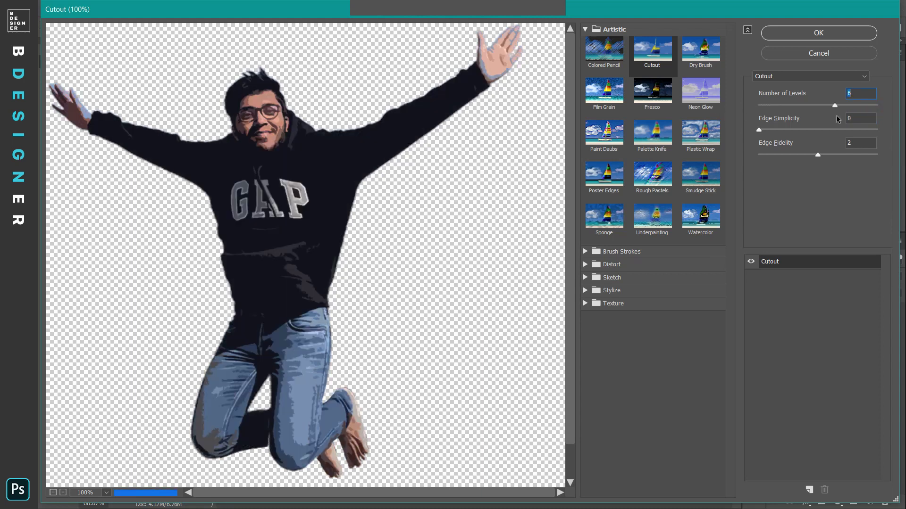
key("Up")
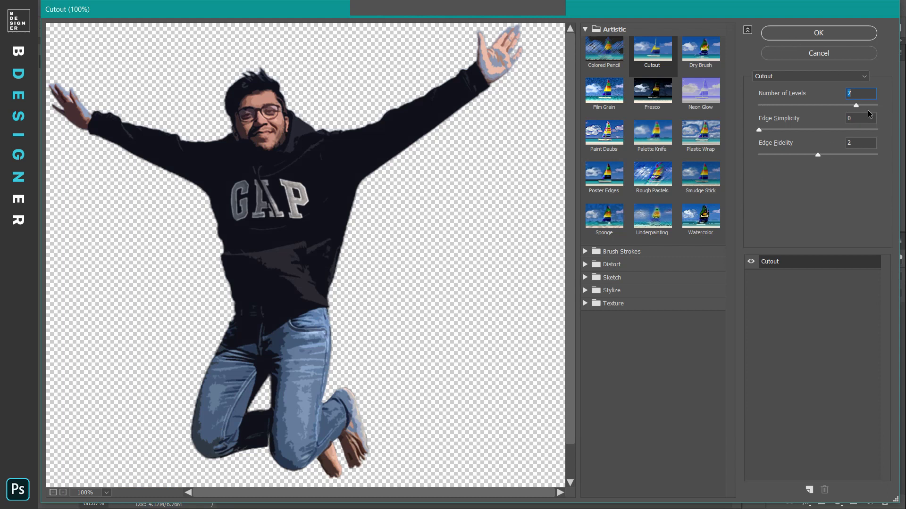
key("Return")
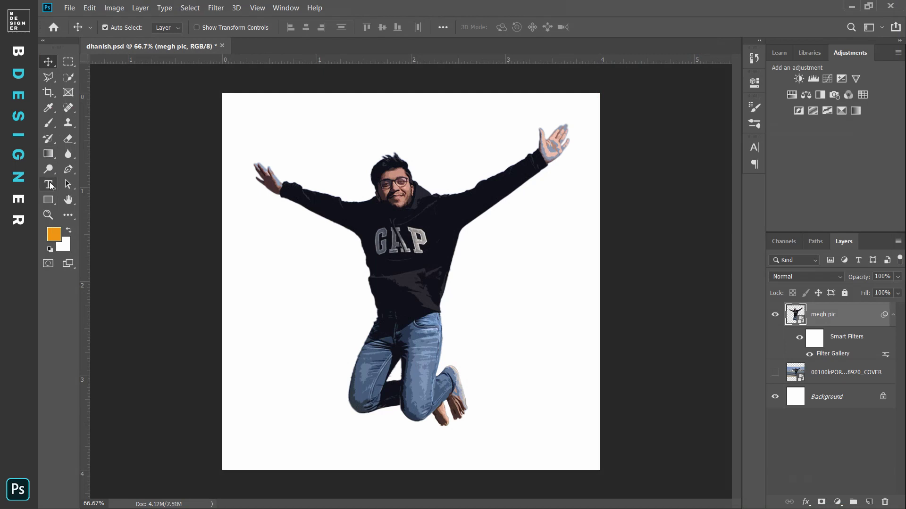
Step: Give the megh pic layer a 25 px outside light-grey stroke, leaving Drop Shadow unticked
left_click(49, 184)
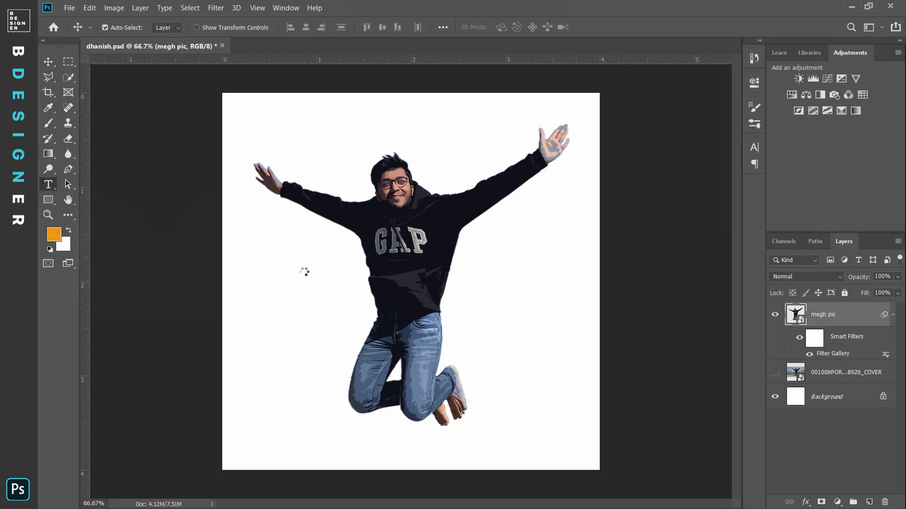
double_click(866, 318)
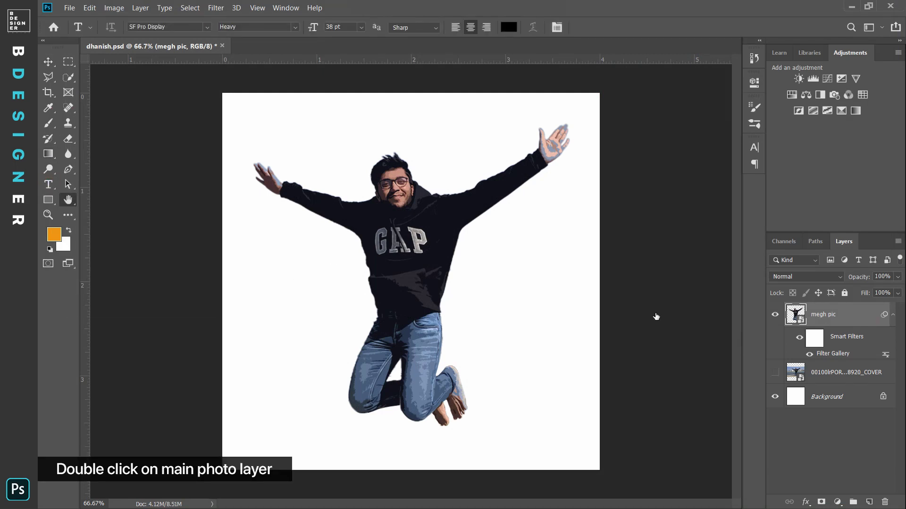
left_click(471, 305)
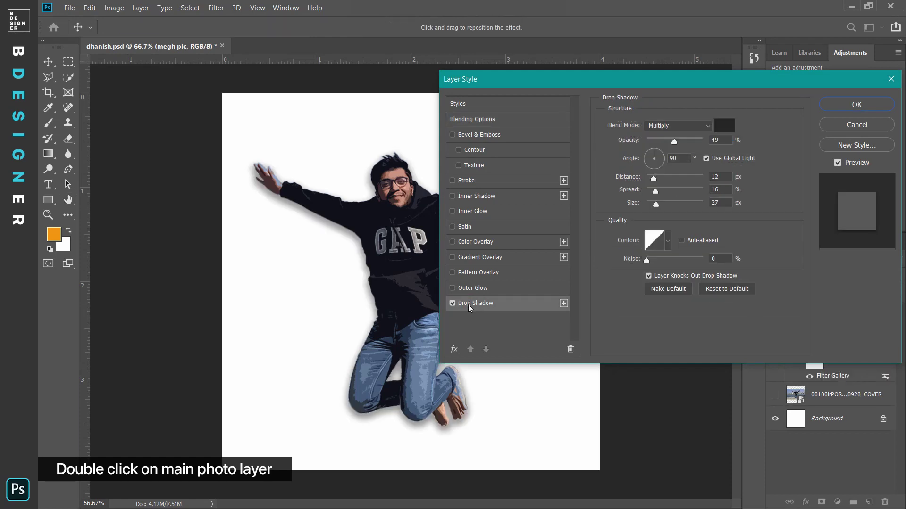
left_click(472, 184)
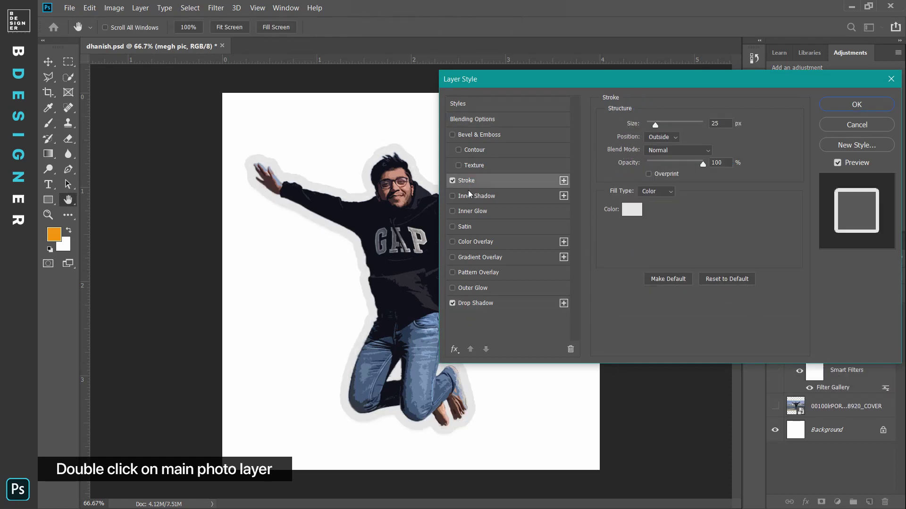
left_click(452, 303)
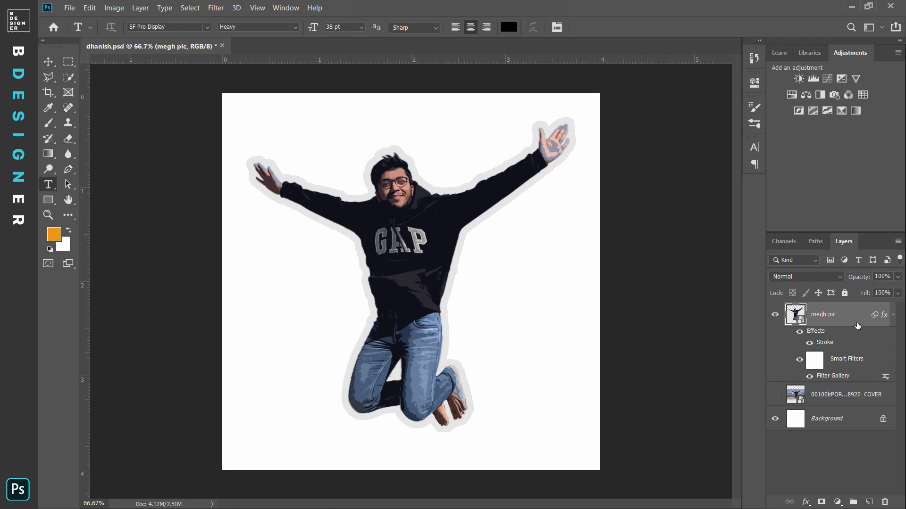
Step: Try a drop shadow on the megh pic layer, then cancel to discard it
double_click(857, 326)
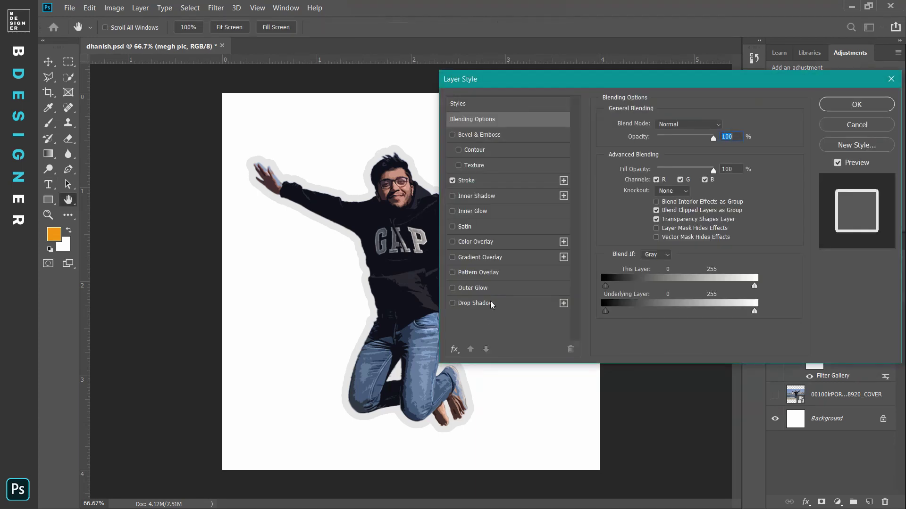
left_click(490, 302)
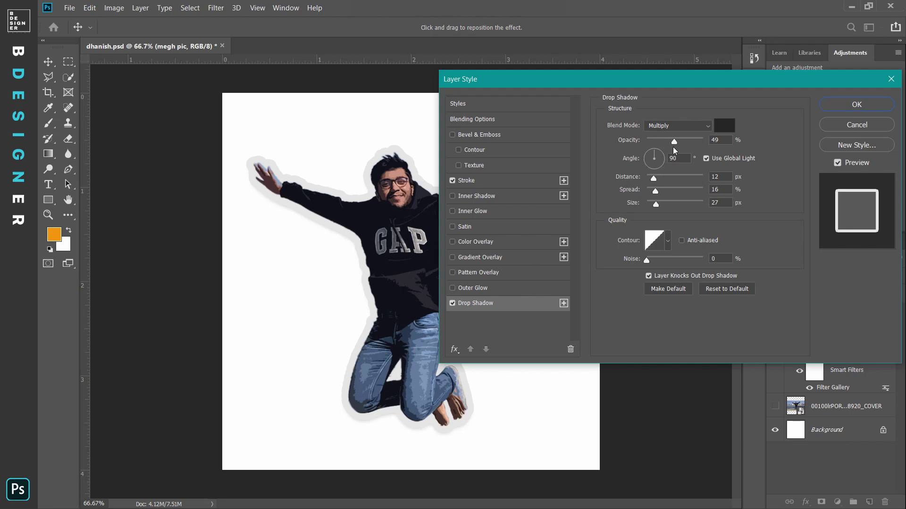
left_click_drag(654, 178, 660, 178)
left_click(861, 127)
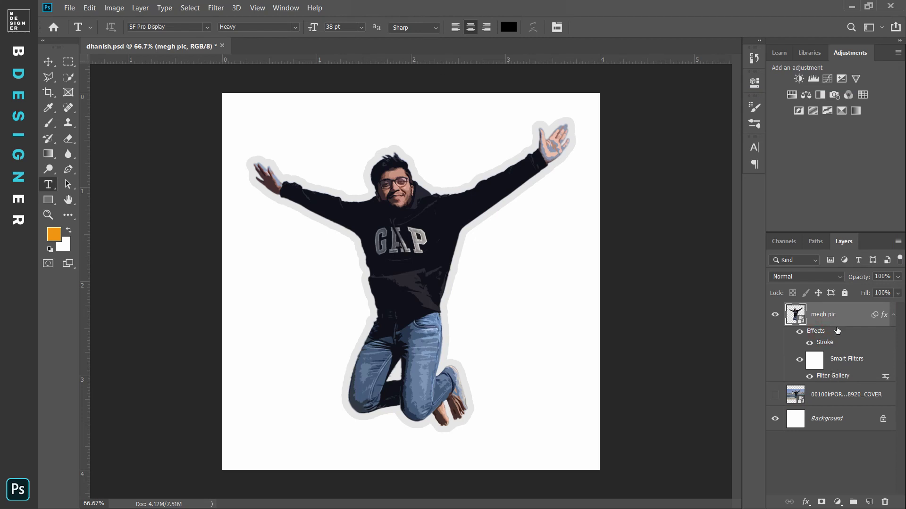
Step: Hide the Background layer and add a drop shadow at 67% opacity, 40 px distance, 37°
left_click(775, 419)
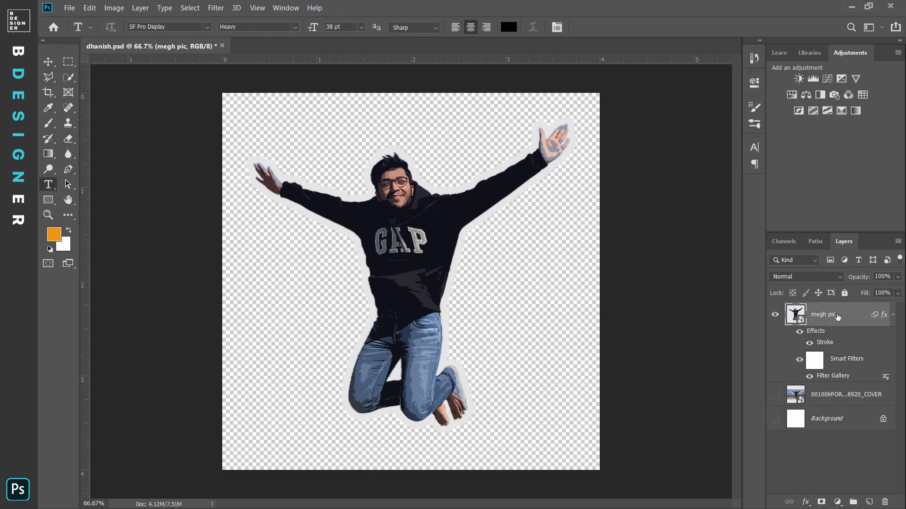
key("v")
double_click(854, 321)
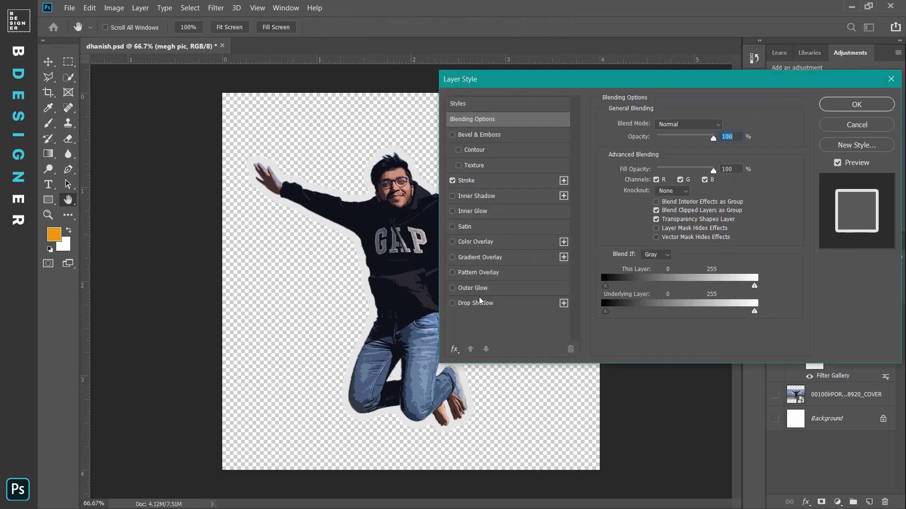
left_click(476, 303)
mouse_move(653, 179)
left_mouse_down()
mouse_move(682, 179)
mouse_move(669, 180)
left_mouse_up()
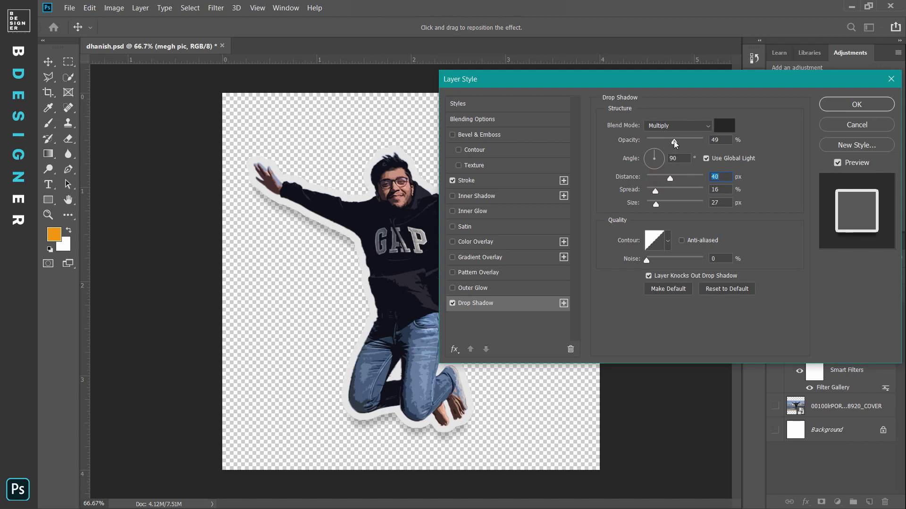
mouse_move(674, 142)
left_mouse_down()
mouse_move(684, 142)
mouse_move(662, 153)
left_mouse_up()
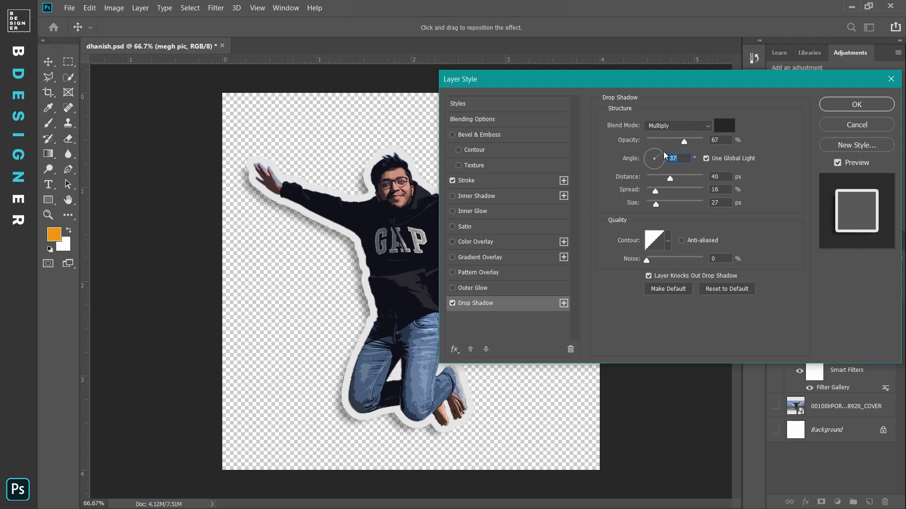
left_click(847, 104)
Step: Apply the 37° drop shadow settings to the megh pic sticker
left_click(775, 430)
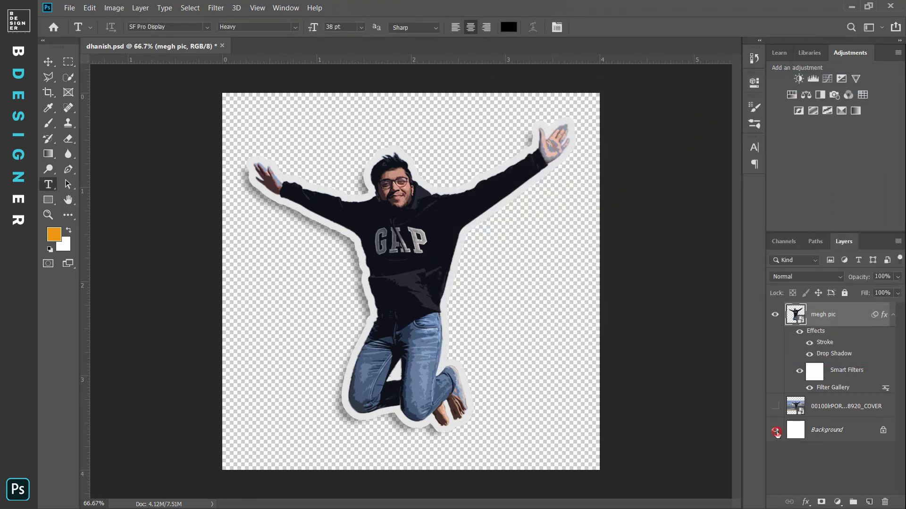